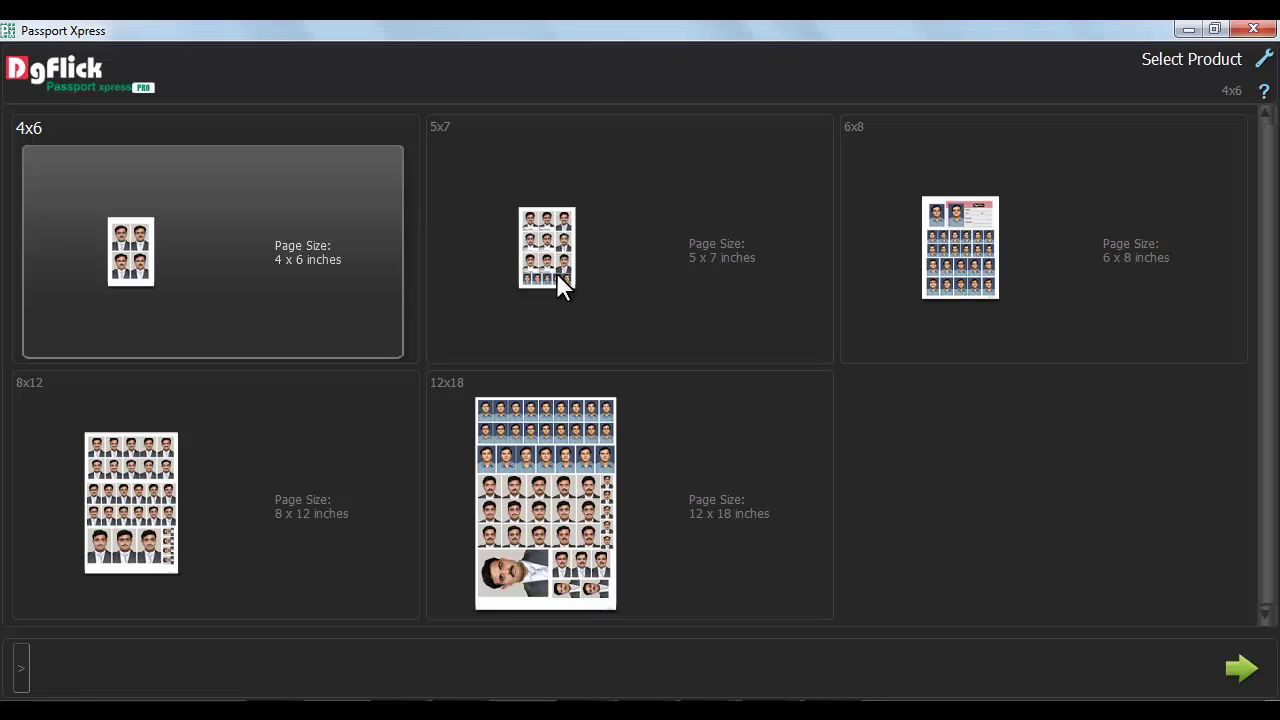
# - Choose the 8x12 product and open a blank design page for it
pyautogui.click(563, 288)
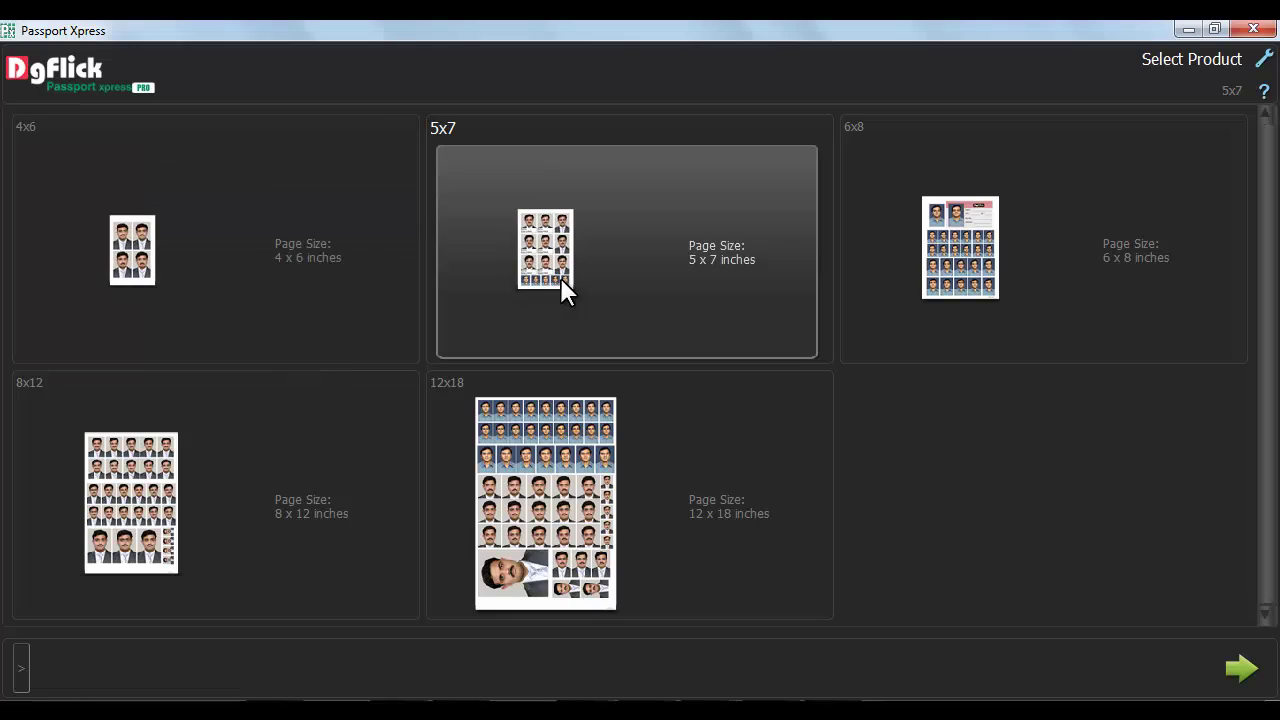
pyautogui.click(979, 262)
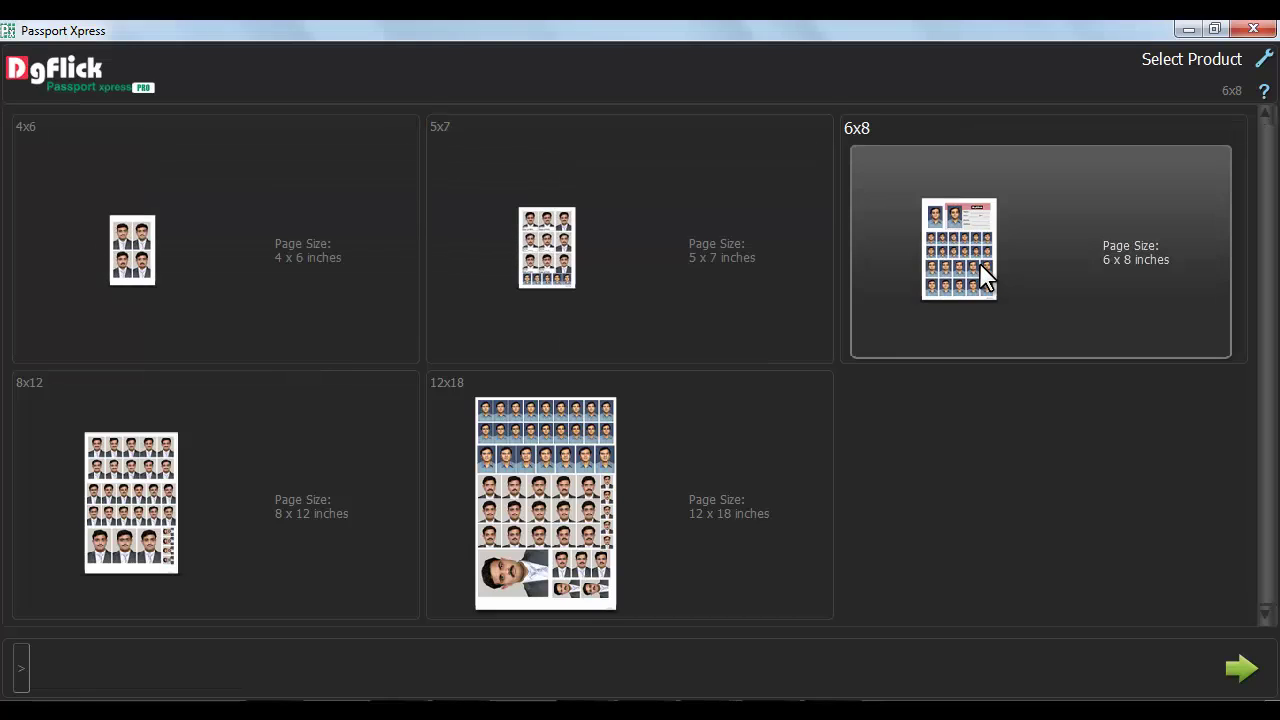
pyautogui.click(167, 508)
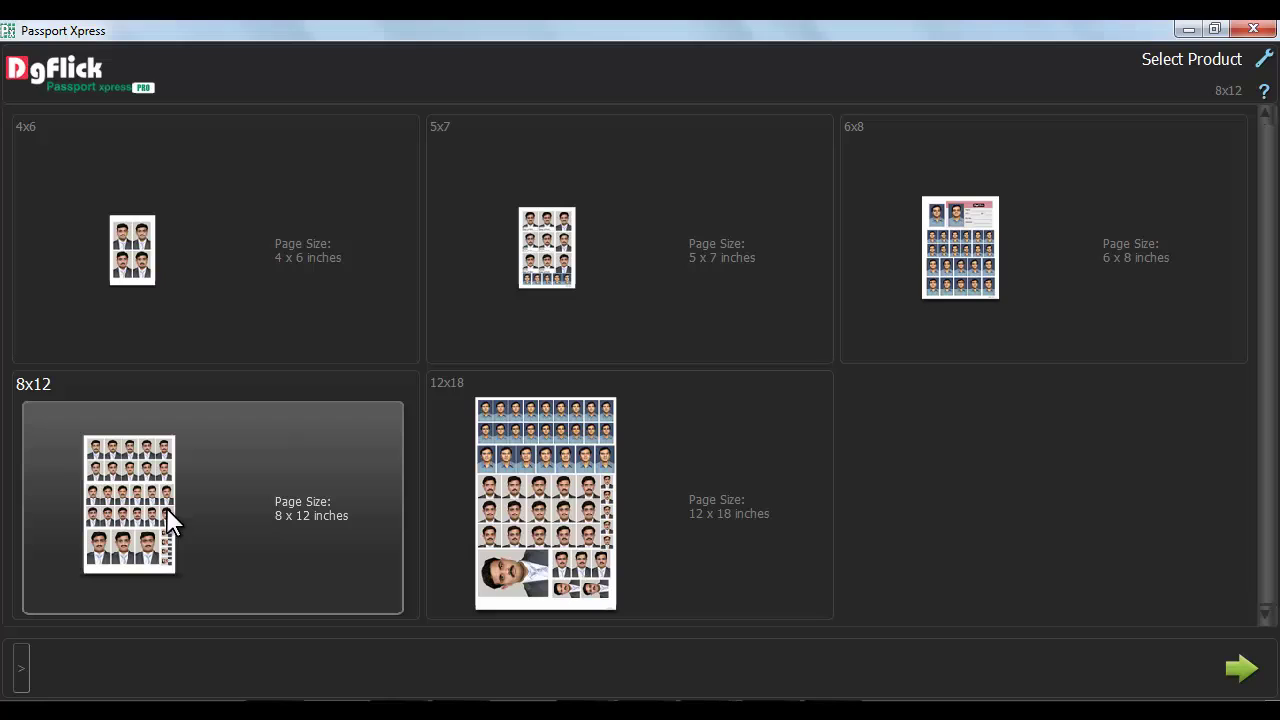
pyautogui.click(584, 519)
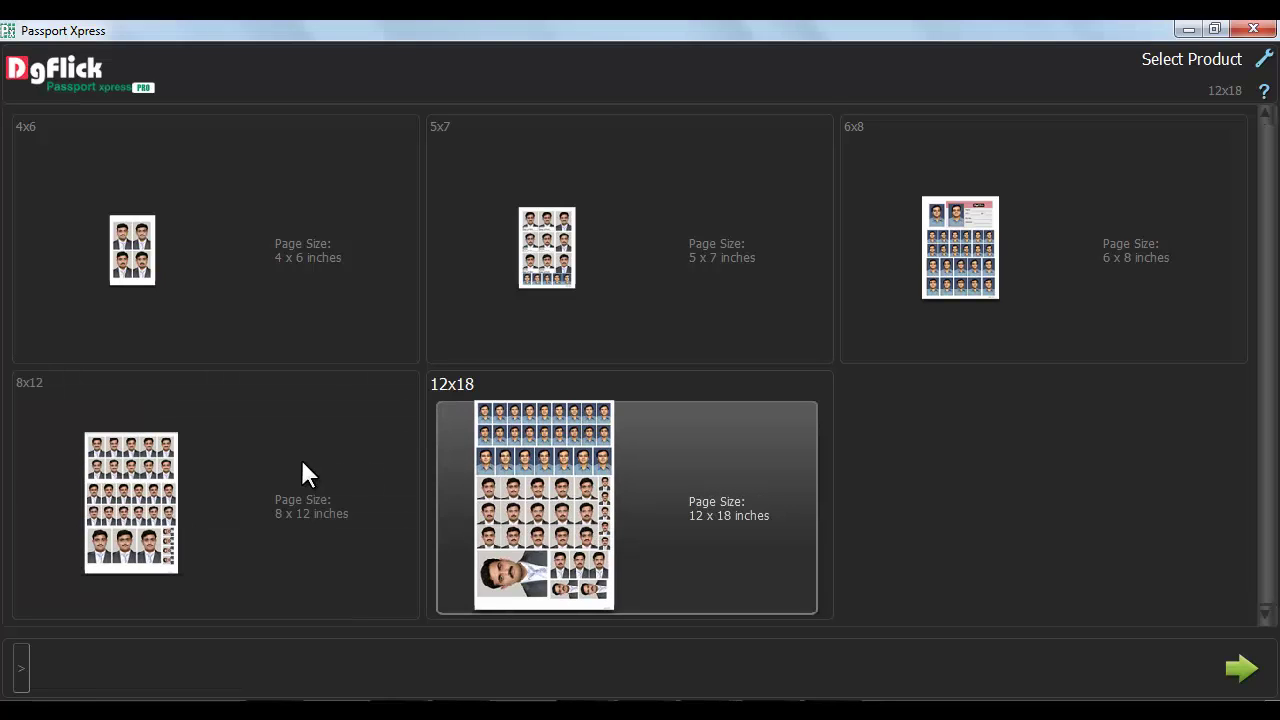
pyautogui.click(165, 513)
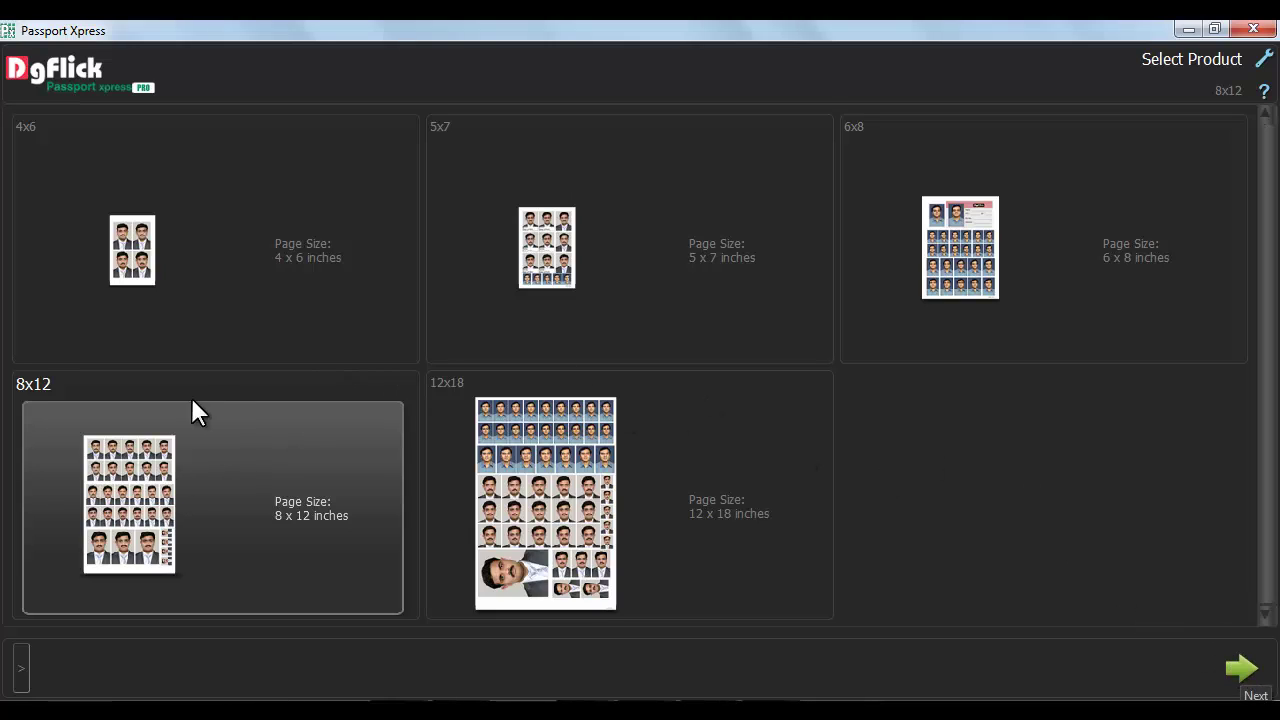
pyautogui.doubleClick(123, 497)
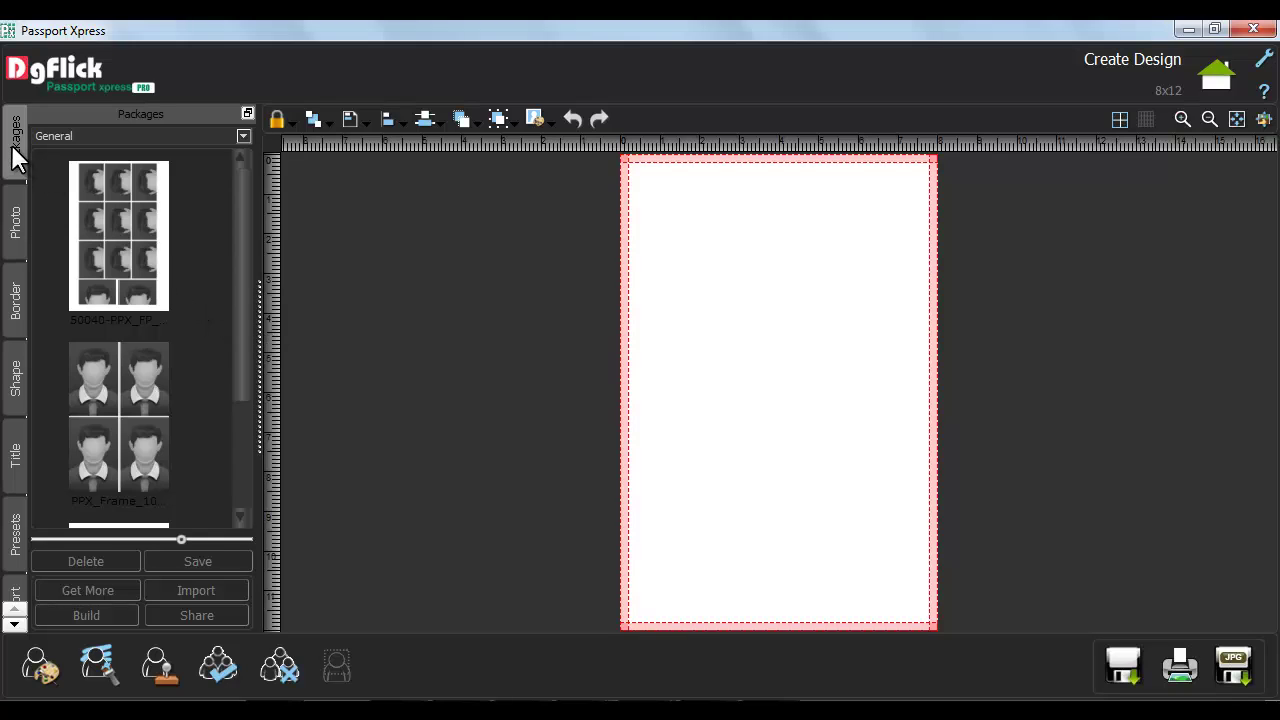
# - Apply the Passport package PPX_PP_30x45mm_8x12_001 to the blank page
pyautogui.click(243, 136)
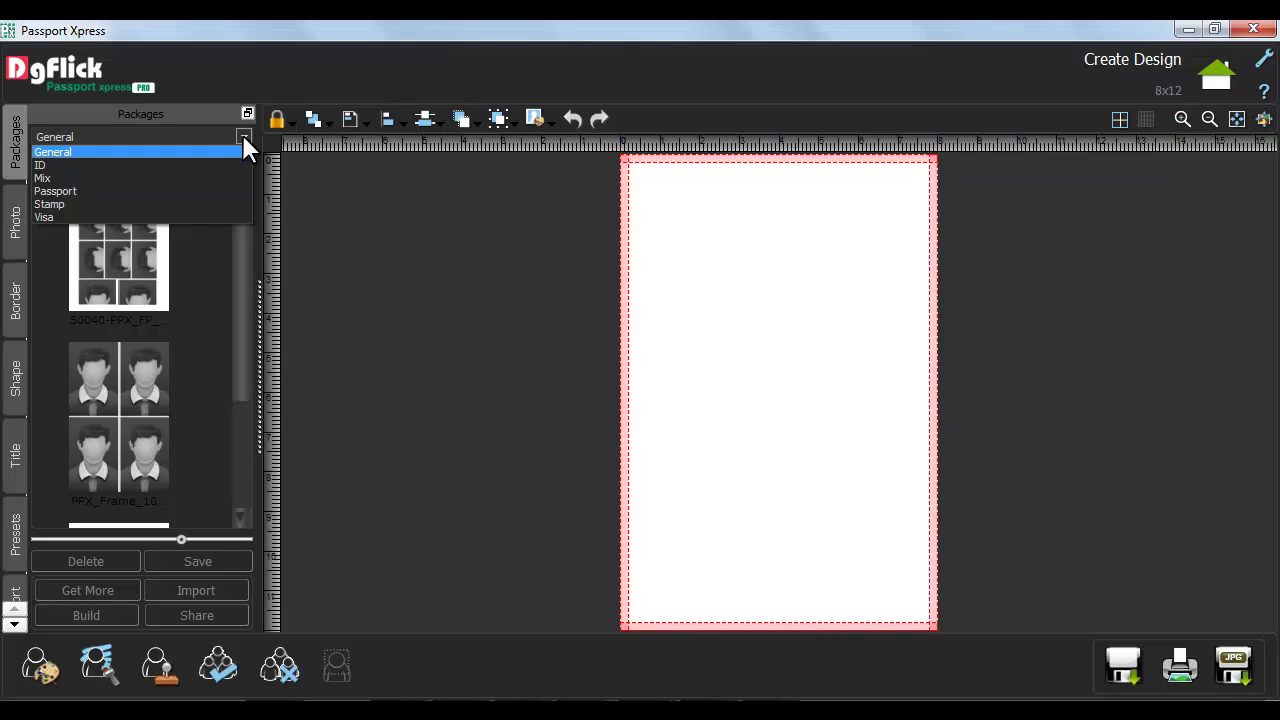
pyautogui.click(221, 193)
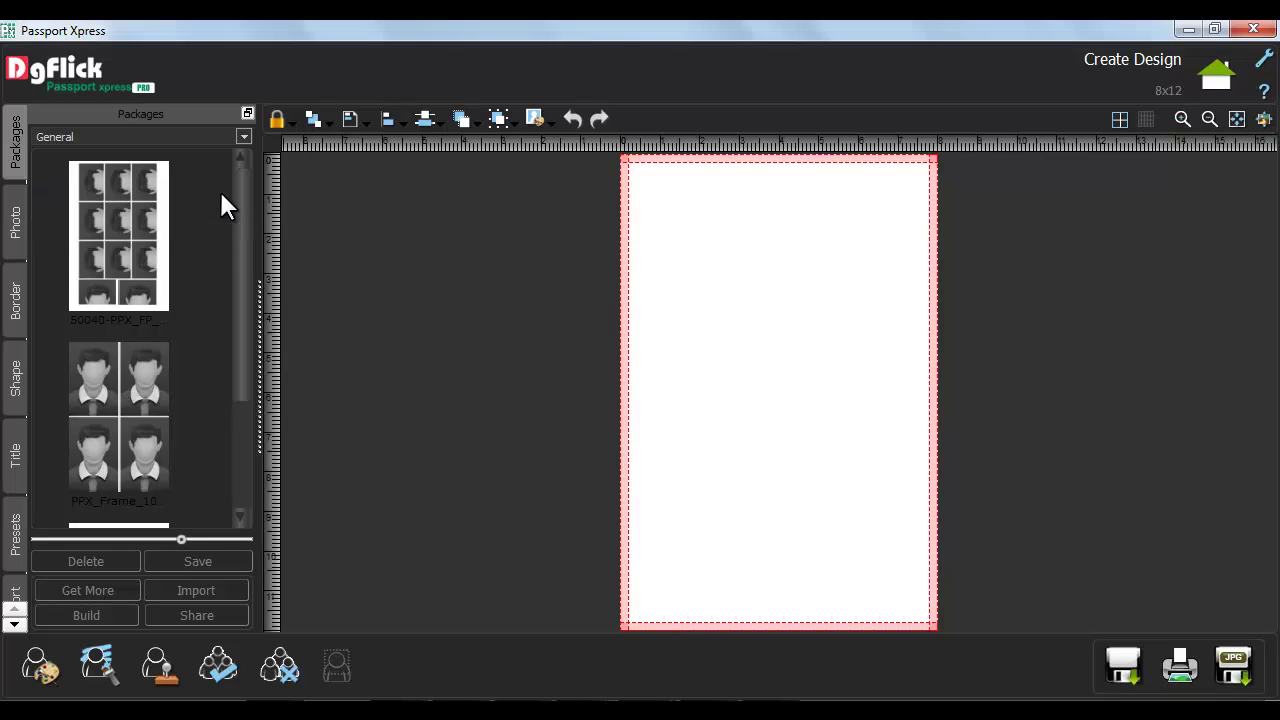
pyautogui.moveTo(243, 214); pyautogui.dragTo(231, 190)
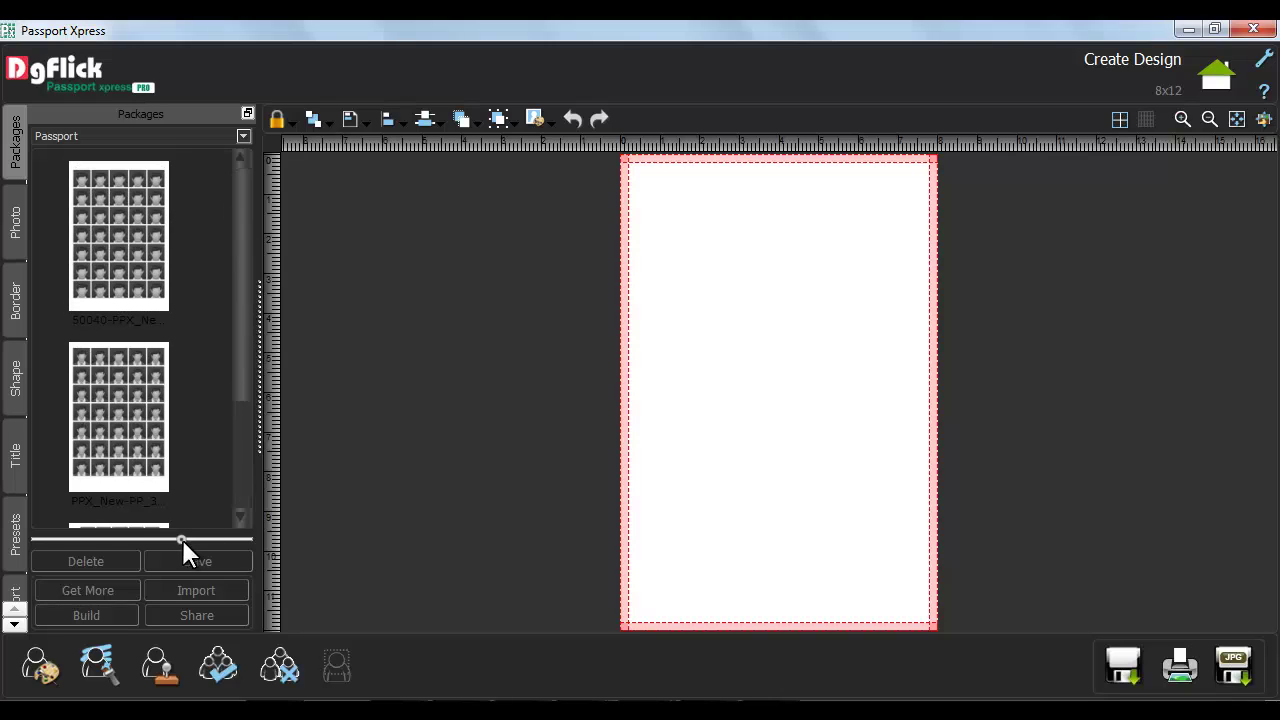
pyautogui.moveTo(182, 539)
pyautogui.mouseDown()
pyautogui.moveTo(236, 538)
pyautogui.moveTo(120, 538)
pyautogui.moveTo(159, 538)
pyautogui.mouseUp()
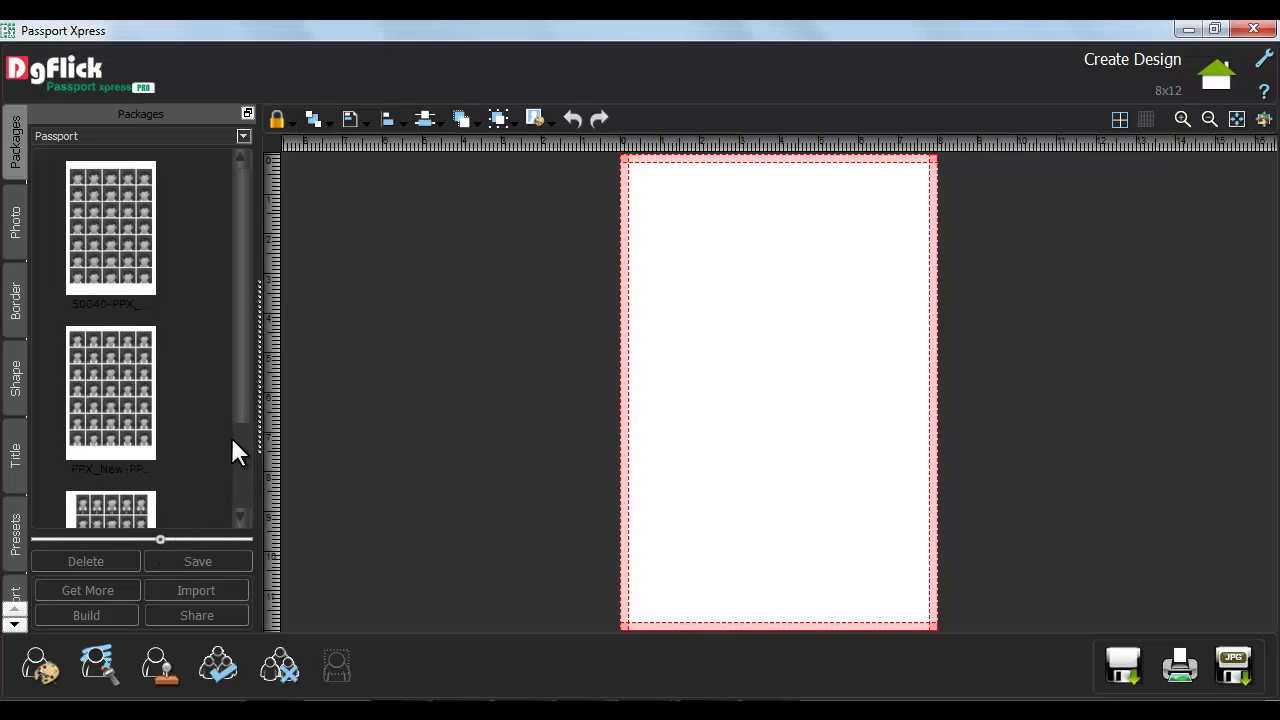
pyautogui.moveTo(236, 396); pyautogui.dragTo(241, 498)
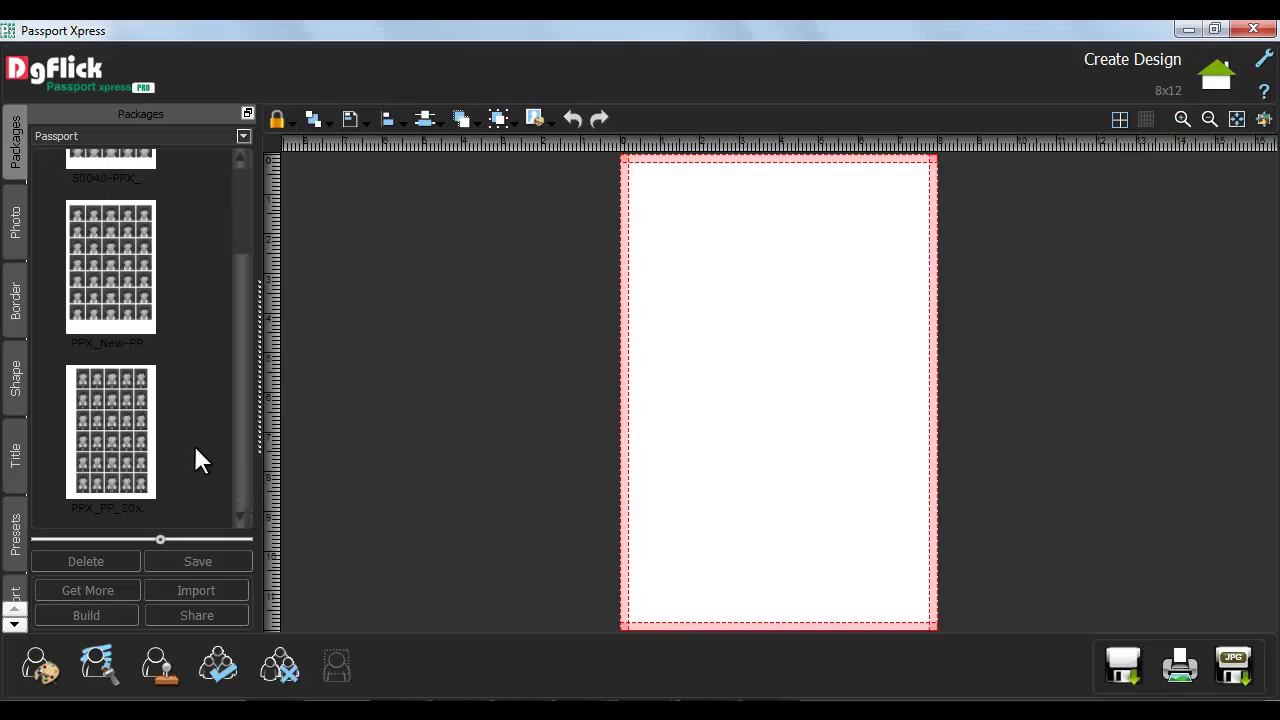
pyautogui.doubleClick(126, 444)
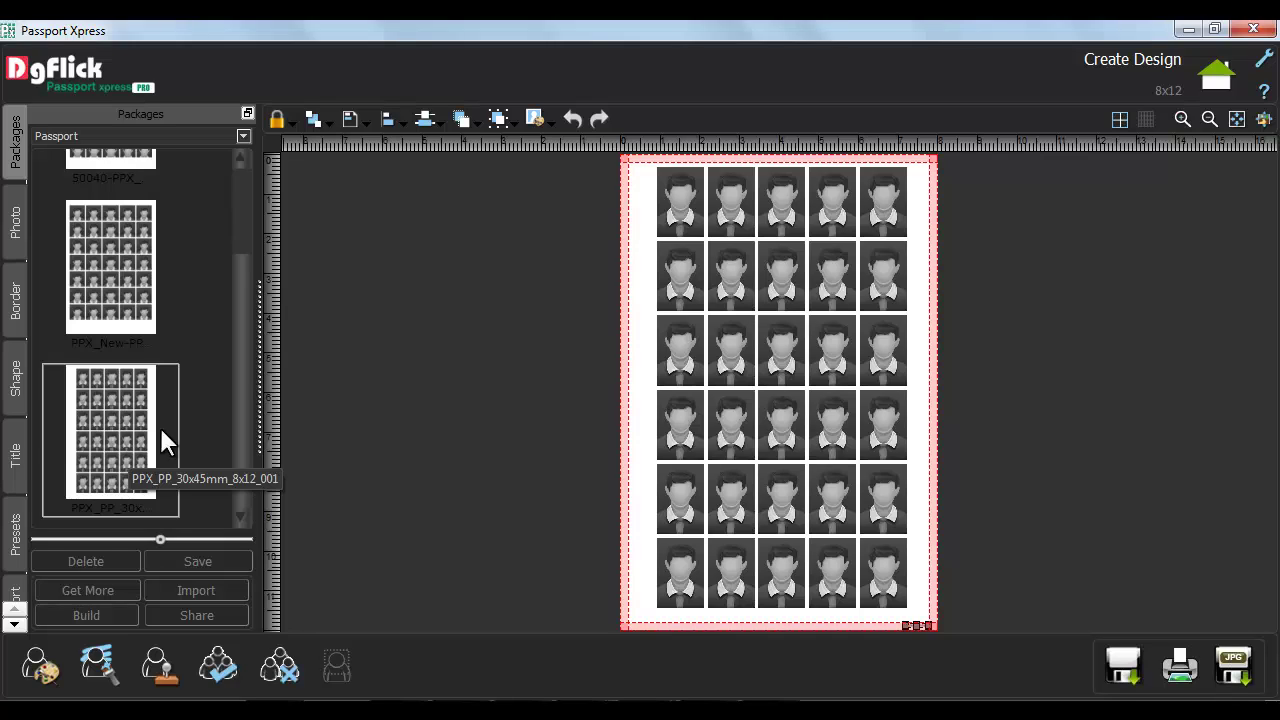
# - Load the photos from the folder C:\Passport Photos and reduce the size of their thumbnails
pyautogui.click(16, 222)
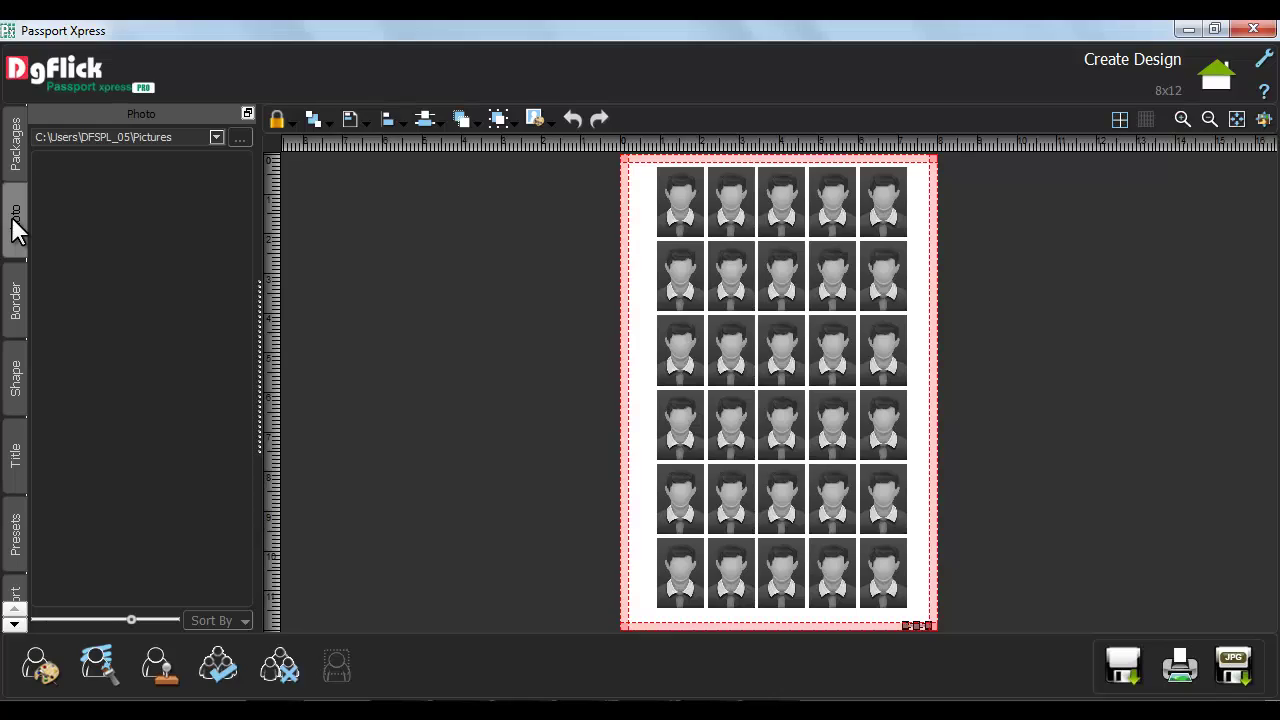
pyautogui.click(243, 137)
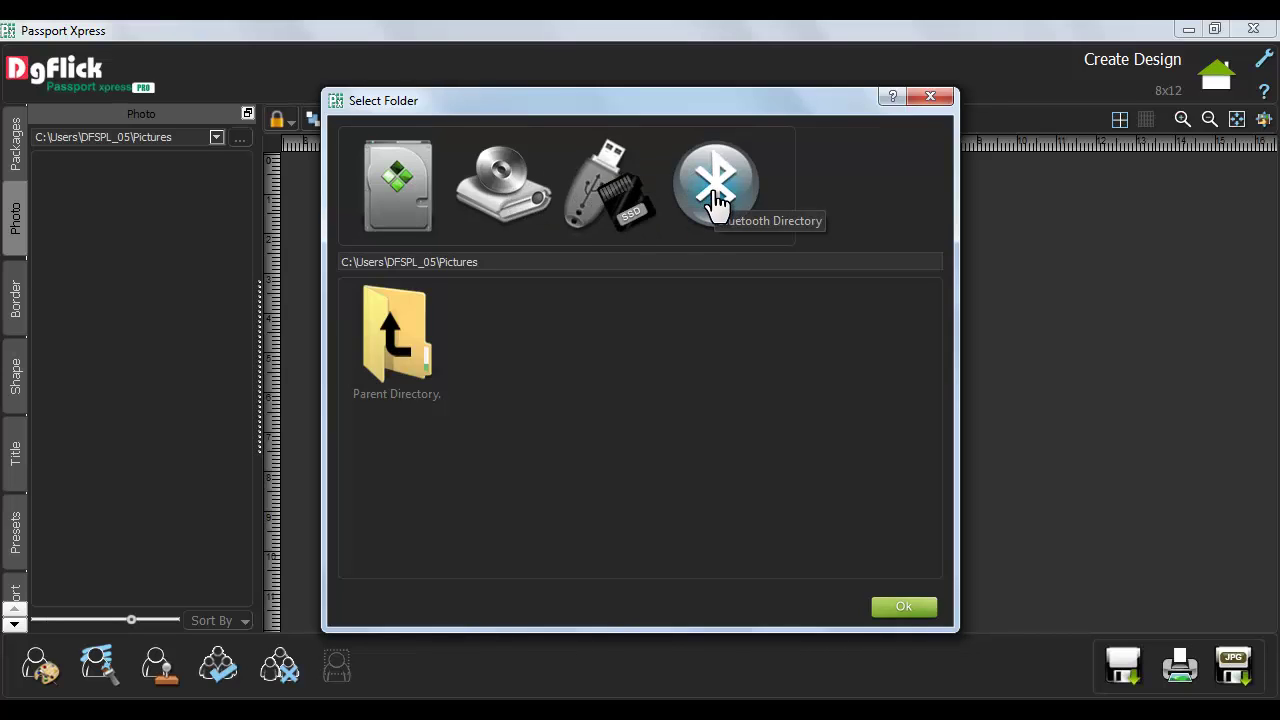
pyautogui.click(411, 200)
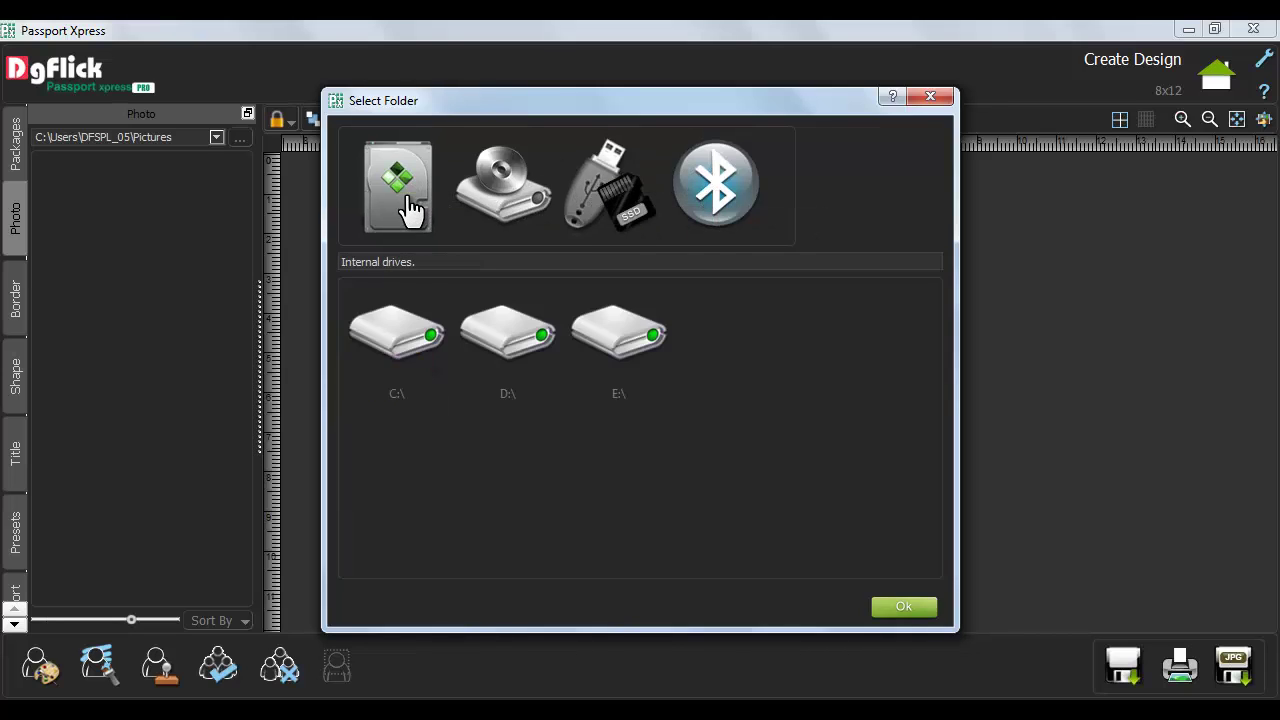
pyautogui.doubleClick(392, 330)
pyautogui.doubleClick(843, 338)
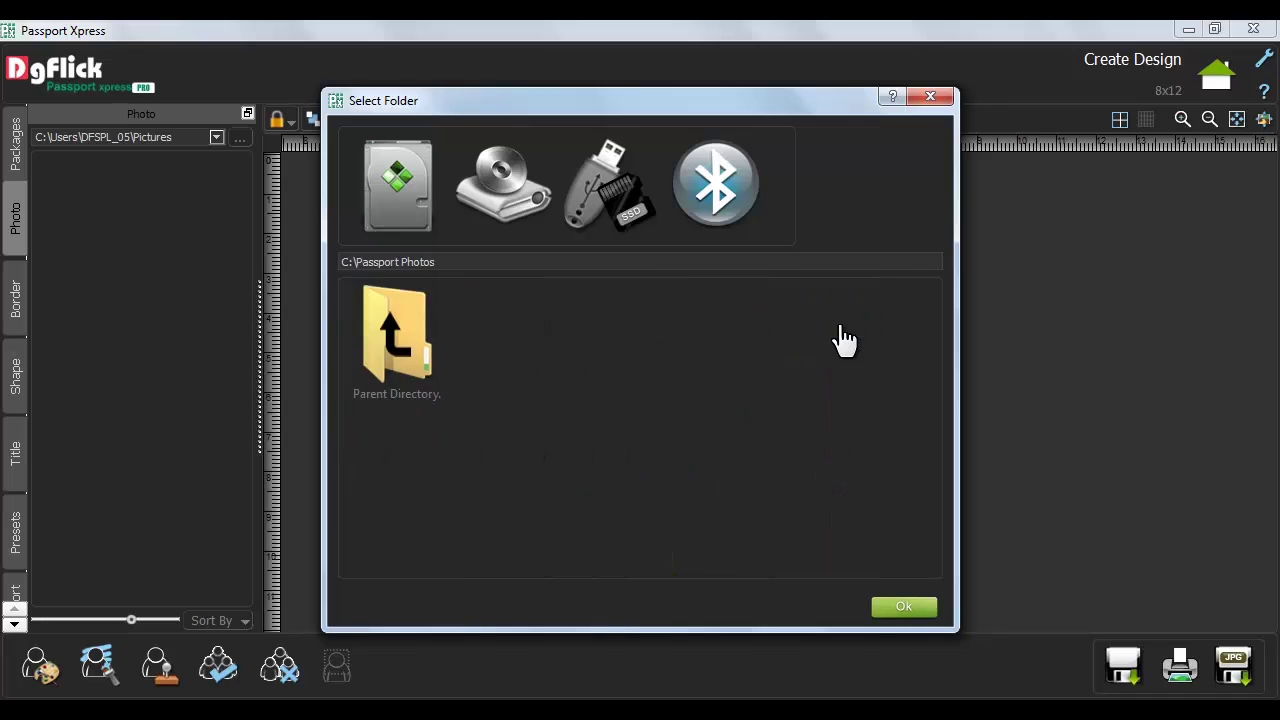
pyautogui.click(904, 607)
pyautogui.moveTo(237, 278); pyautogui.dragTo(254, 243)
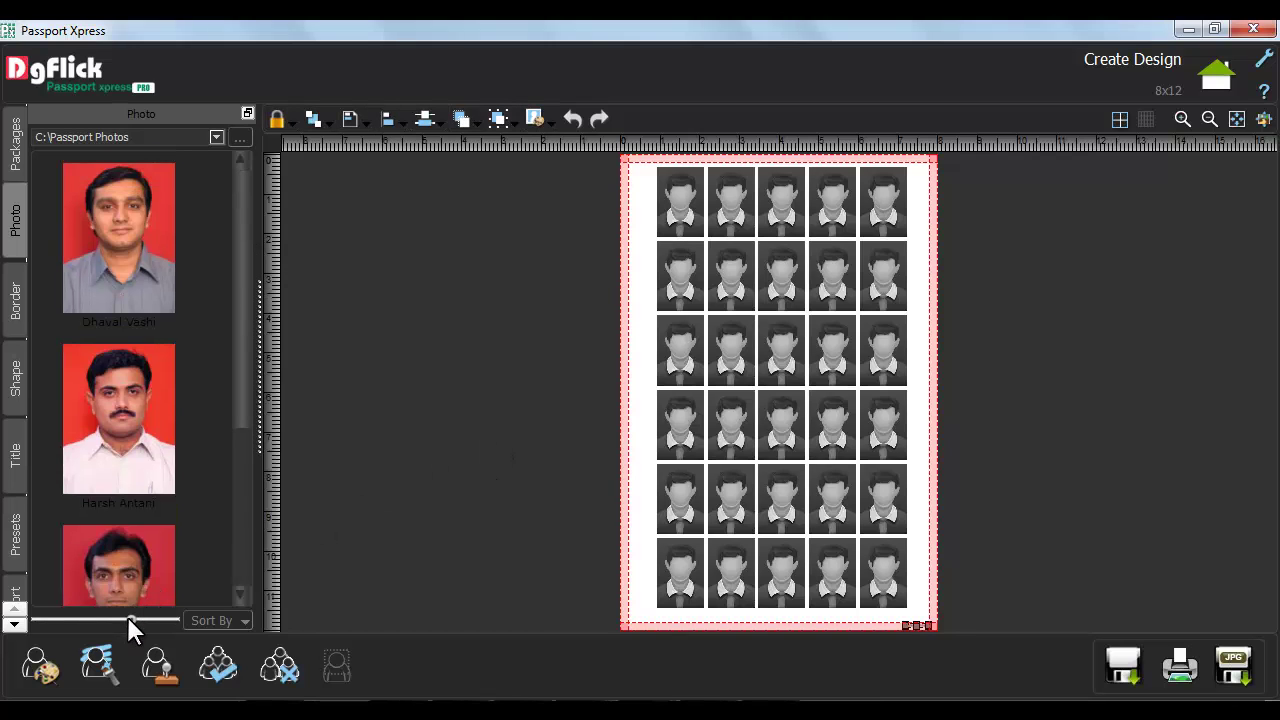
pyautogui.moveTo(127, 616); pyautogui.dragTo(100, 618)
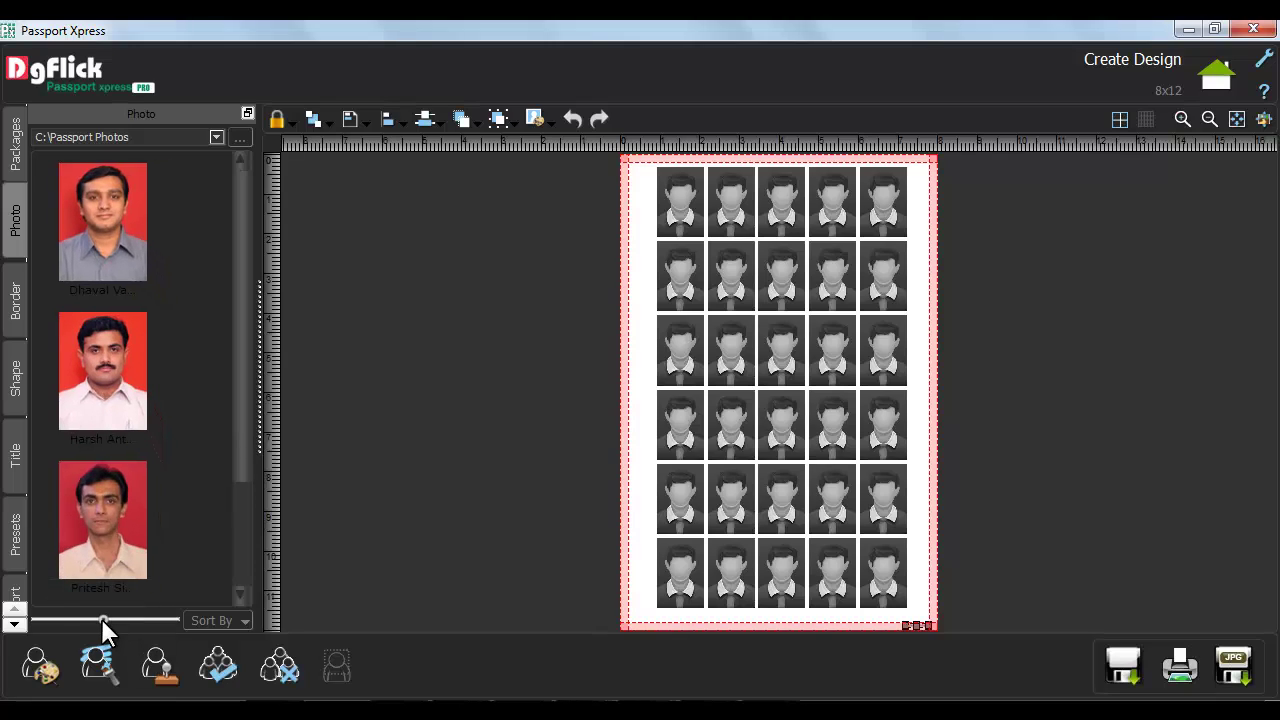
# - Fill all the photo frames on the page with the first photo in the folder
pyautogui.click(241, 621)
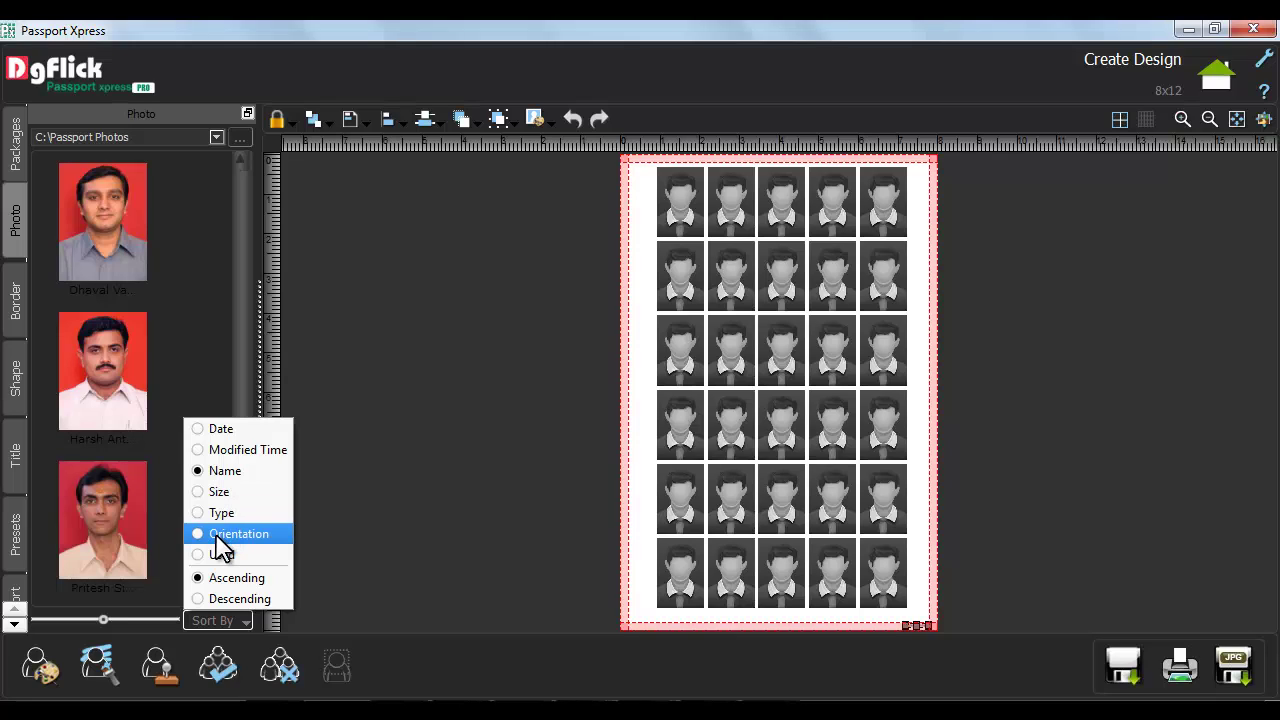
pyautogui.click(221, 600)
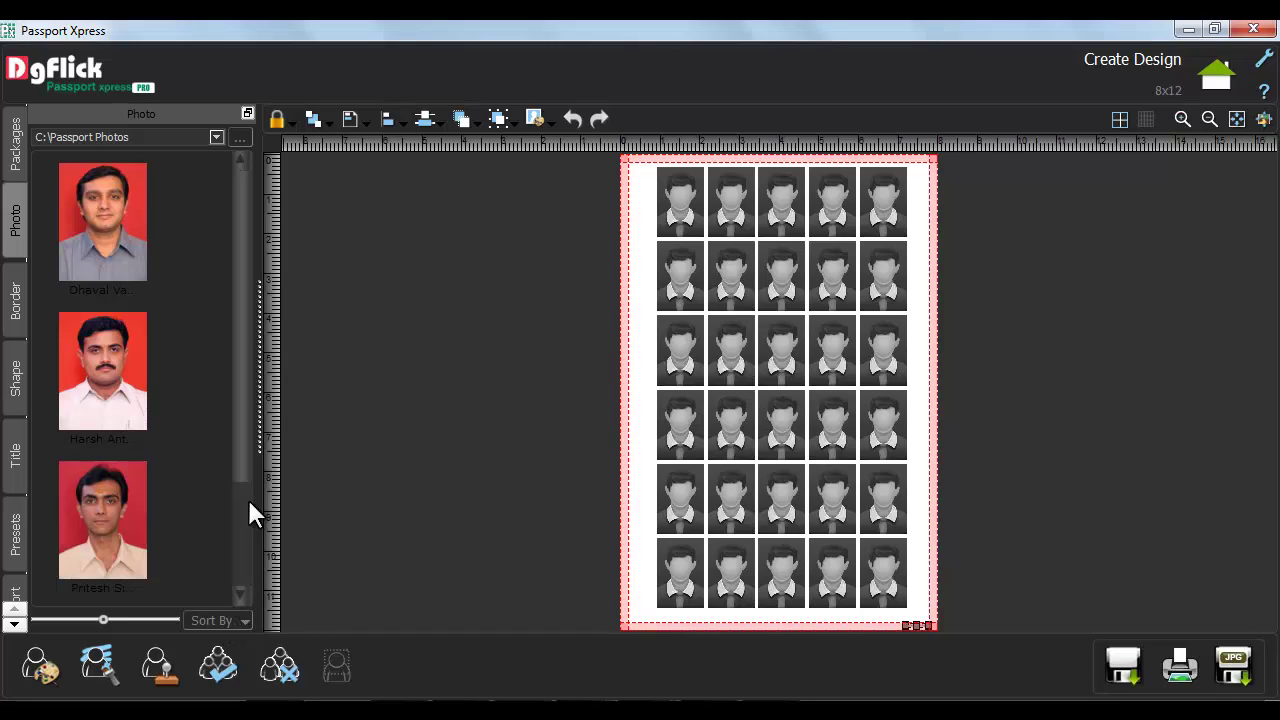
pyautogui.doubleClick(118, 238)
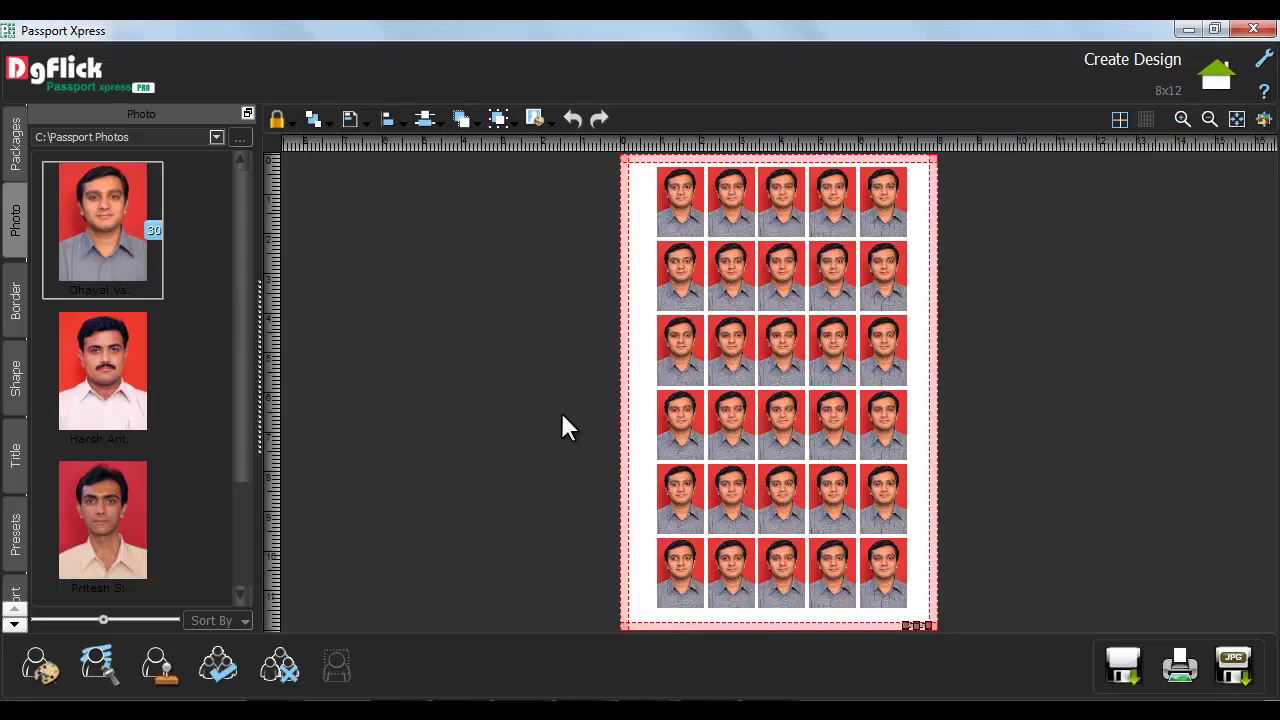
# - Replace the photos in the lower three rows of the page with the folder's second photo
pyautogui.moveTo(563, 427); pyautogui.dragTo(967, 579)
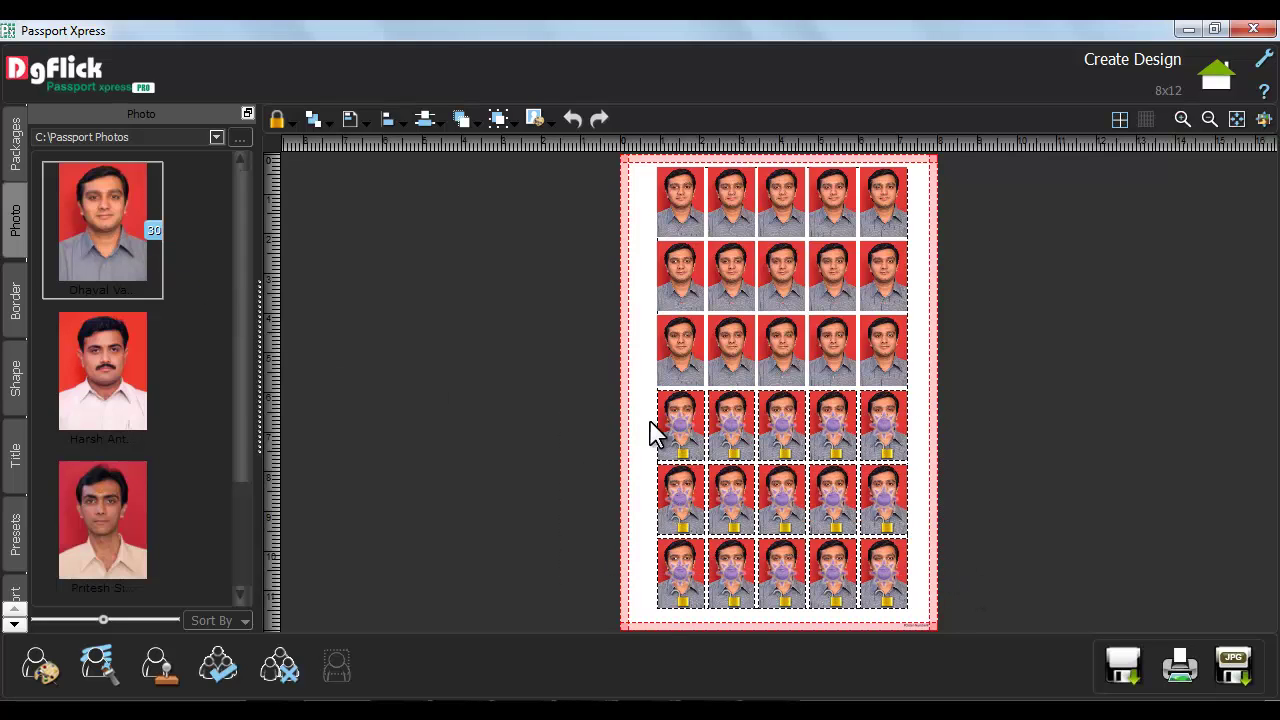
pyautogui.click(106, 392)
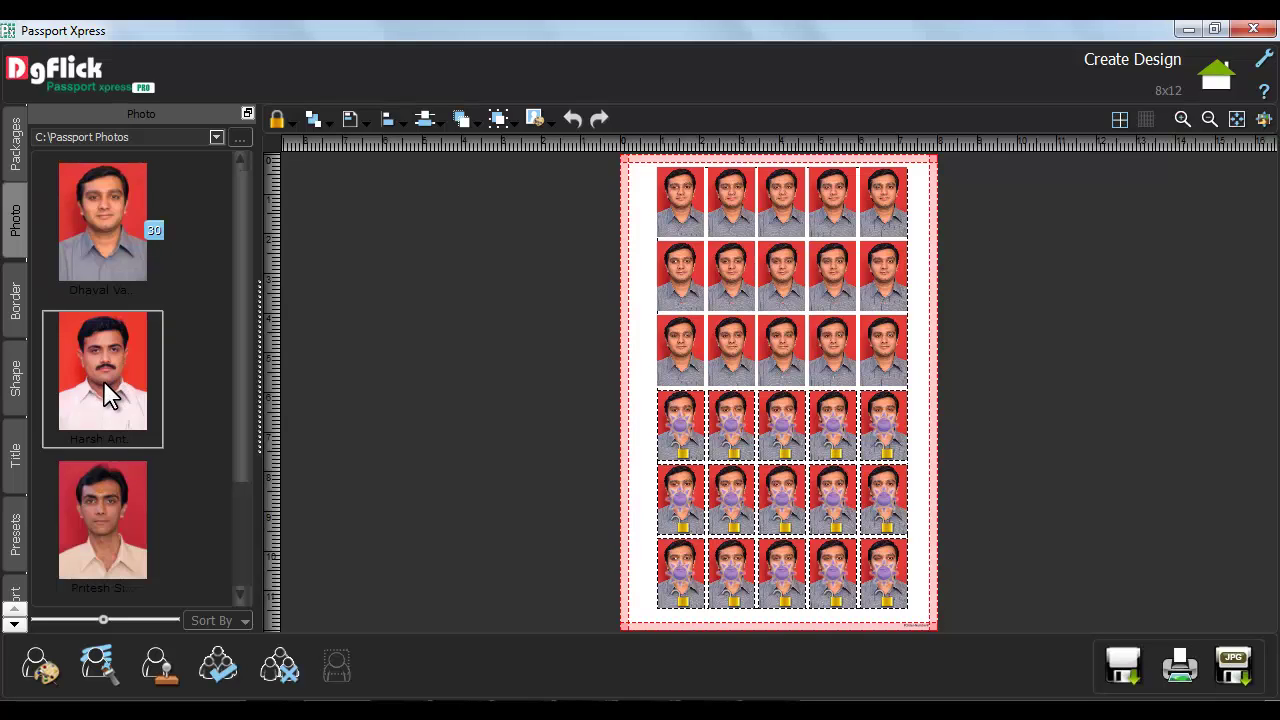
pyautogui.doubleClick(104, 383)
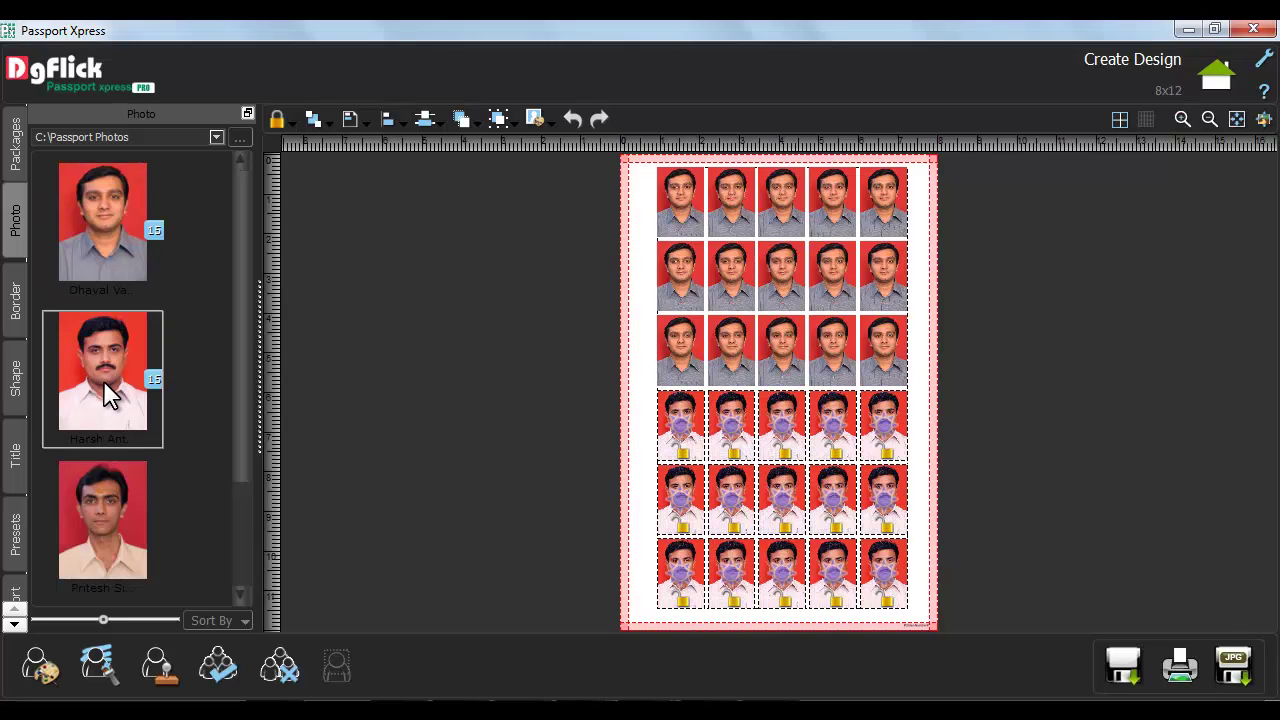
pyautogui.click(558, 395)
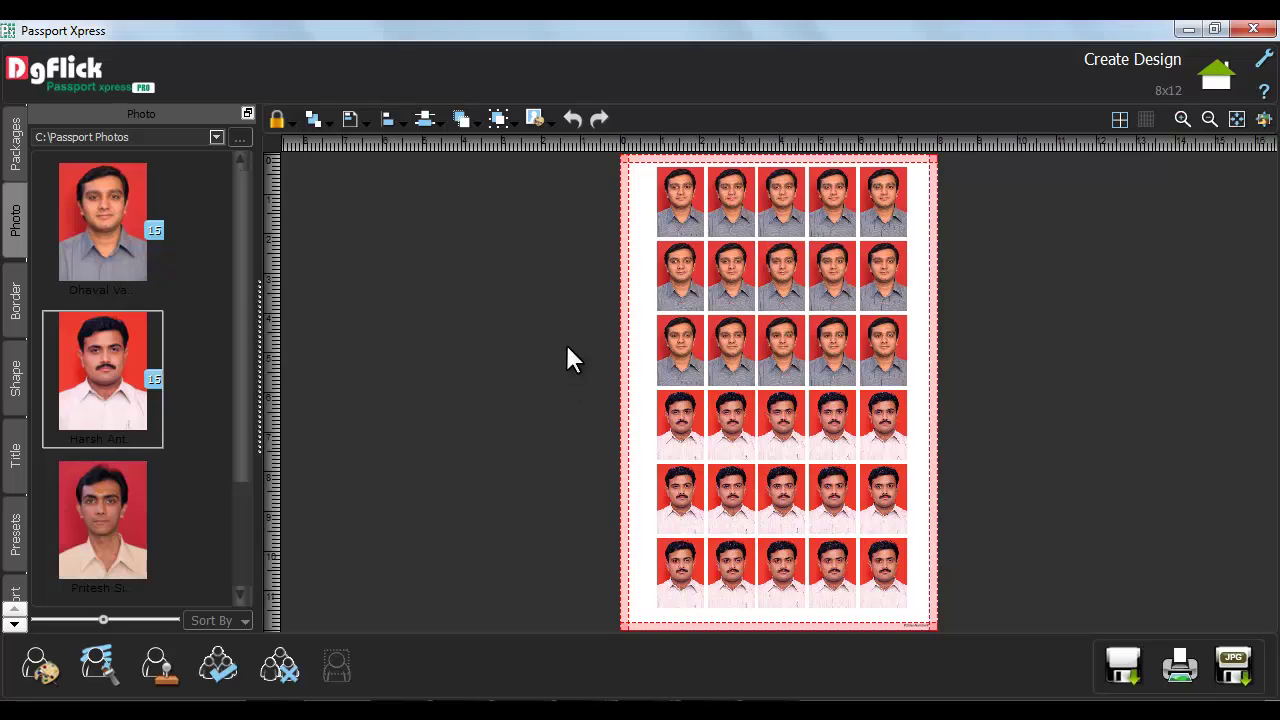
# - Apply the black-and-white Colorize preset to the photos in the third and fourth rows
pyautogui.moveTo(566, 346); pyautogui.dragTo(961, 428)
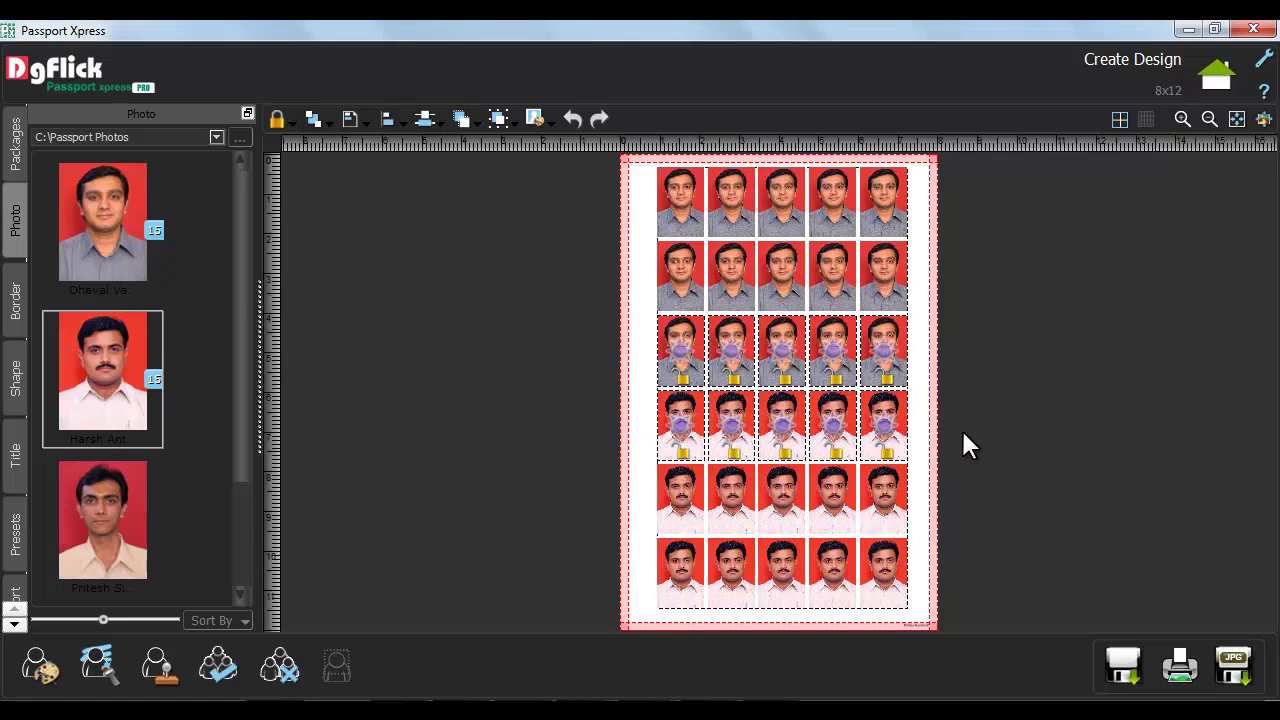
pyautogui.click(15, 540)
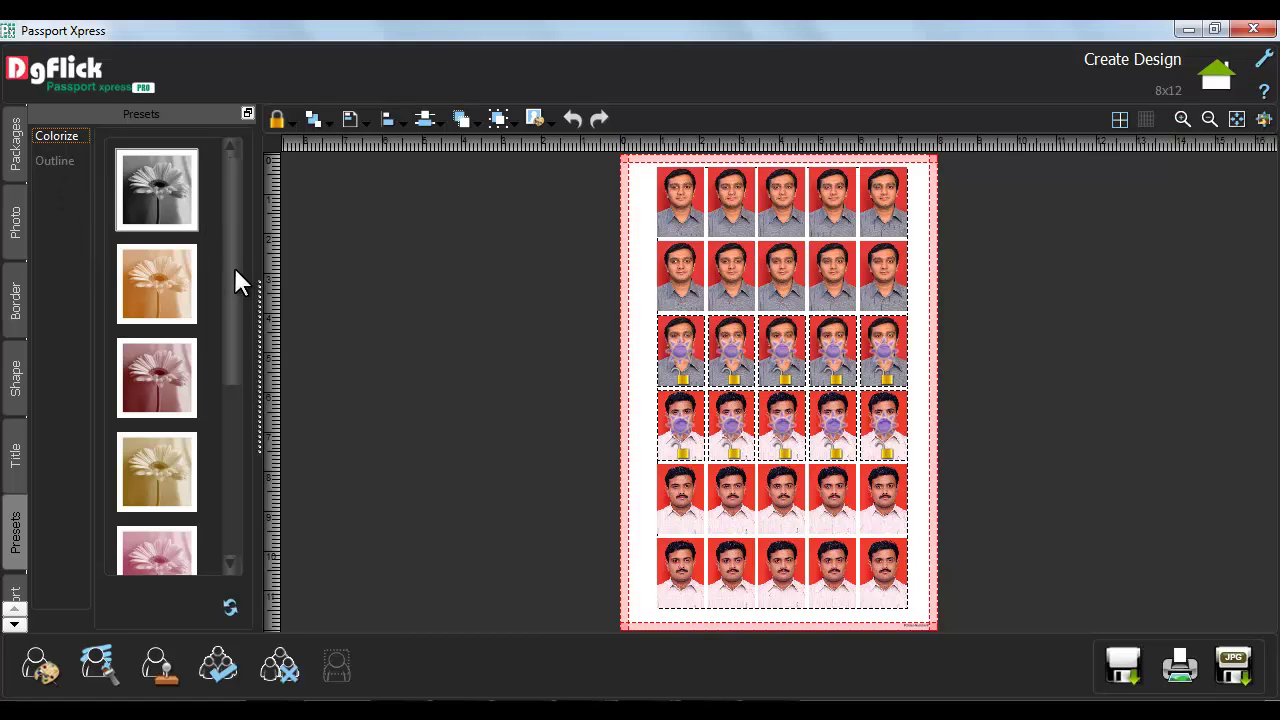
pyautogui.moveTo(235, 271)
pyautogui.mouseDown()
pyautogui.moveTo(240, 489)
pyautogui.moveTo(247, 276)
pyautogui.mouseUp()
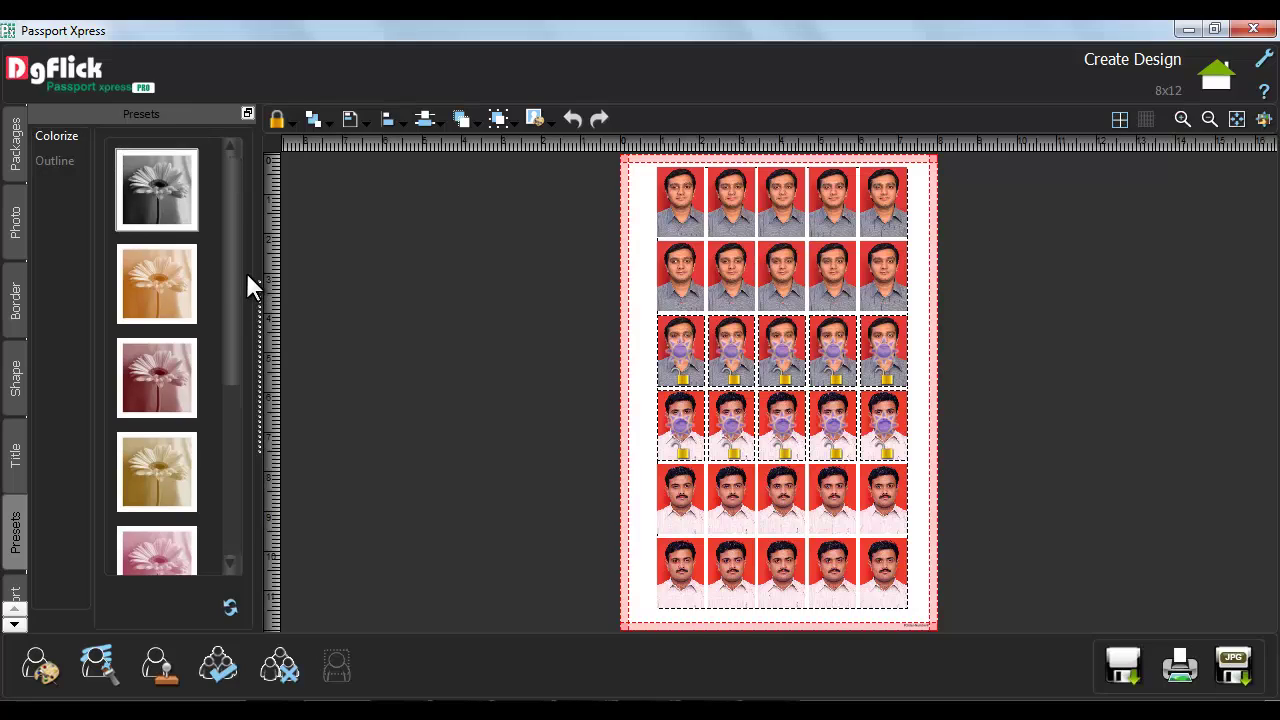
pyautogui.click(165, 200)
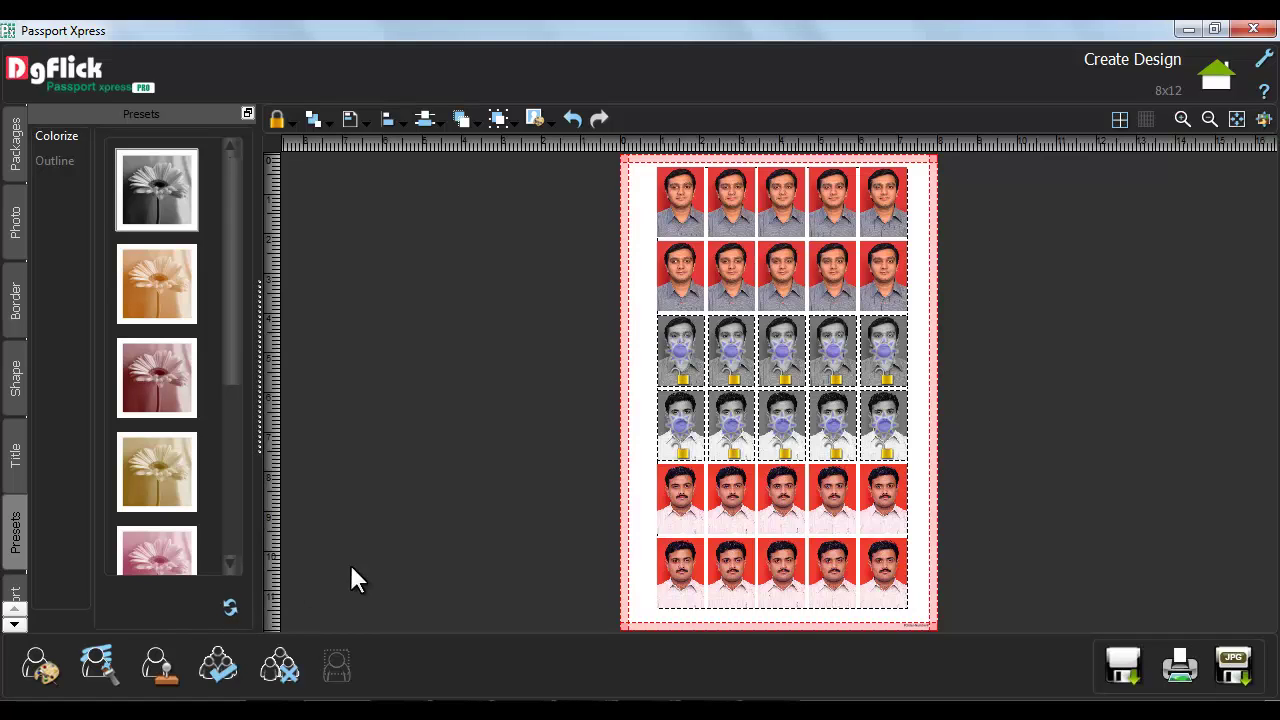
pyautogui.click(559, 429)
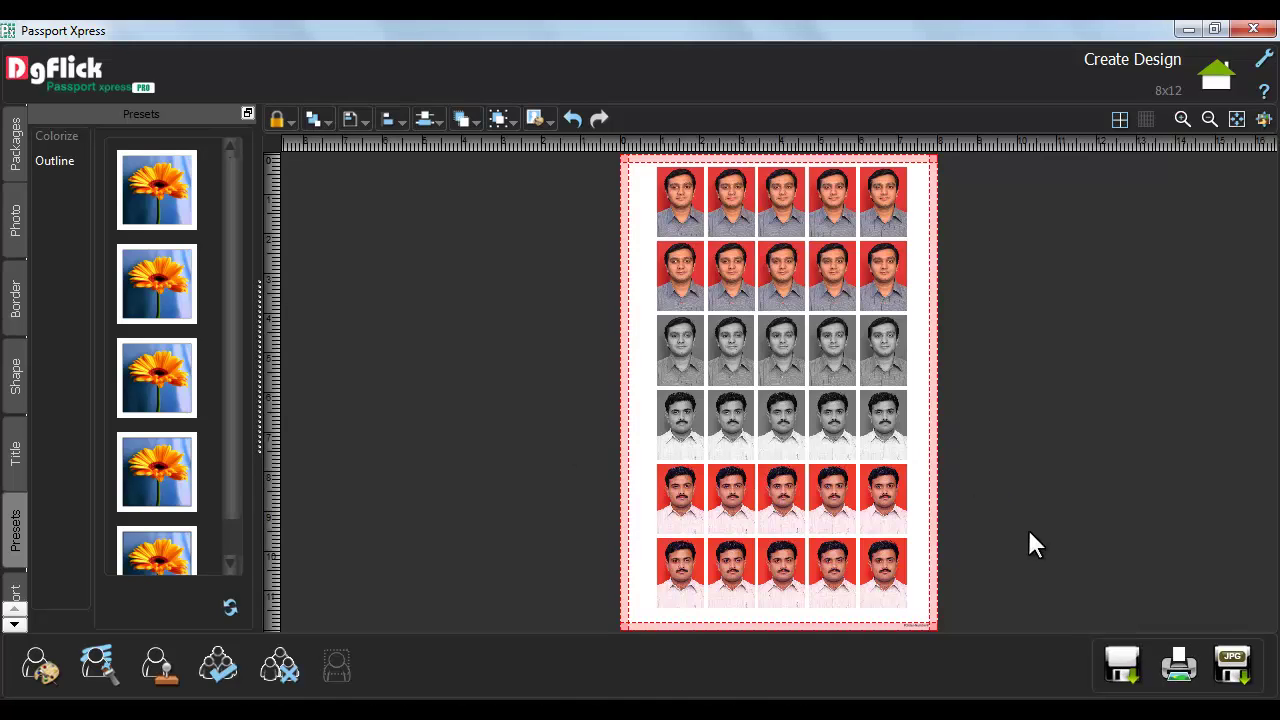
# - Save the project as "My Multiple Photo Package" in the My Passports folder
pyautogui.click(1120, 668)
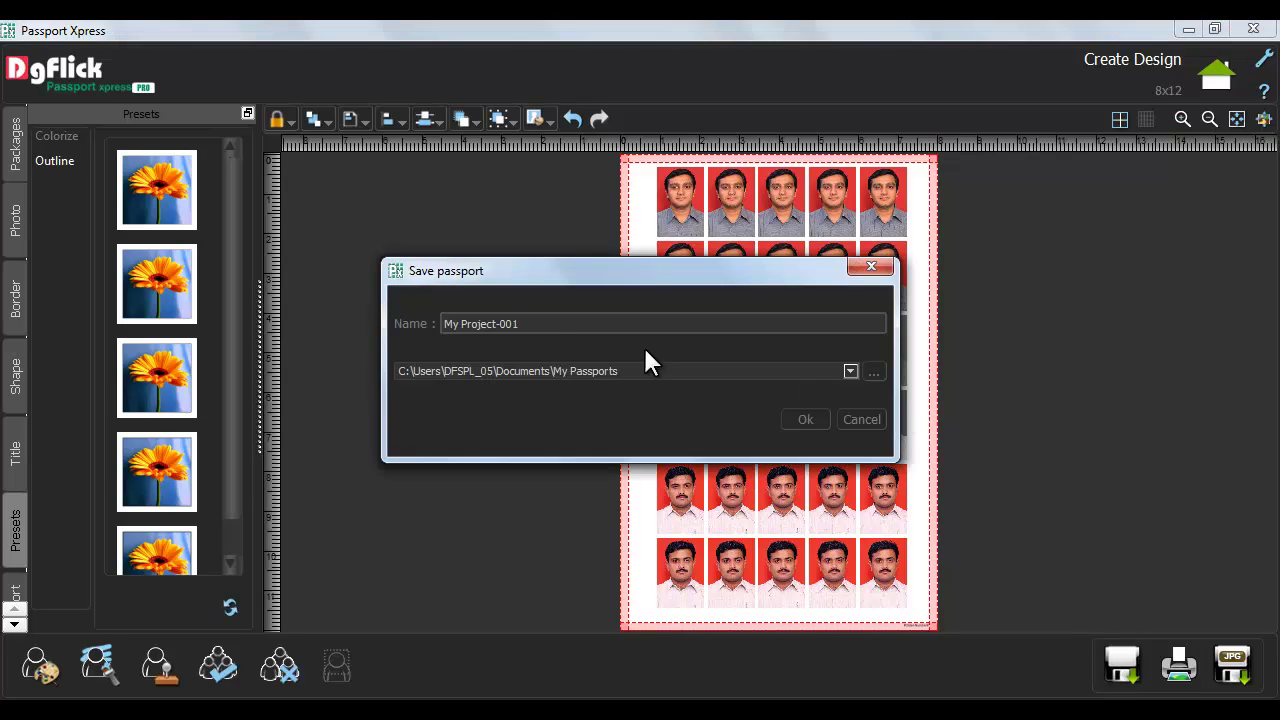
pyautogui.moveTo(531, 327); pyautogui.dragTo(444, 324)
pyautogui.write('My Multiple Photo Package')
pyautogui.hotkey('ctrl', 'a')
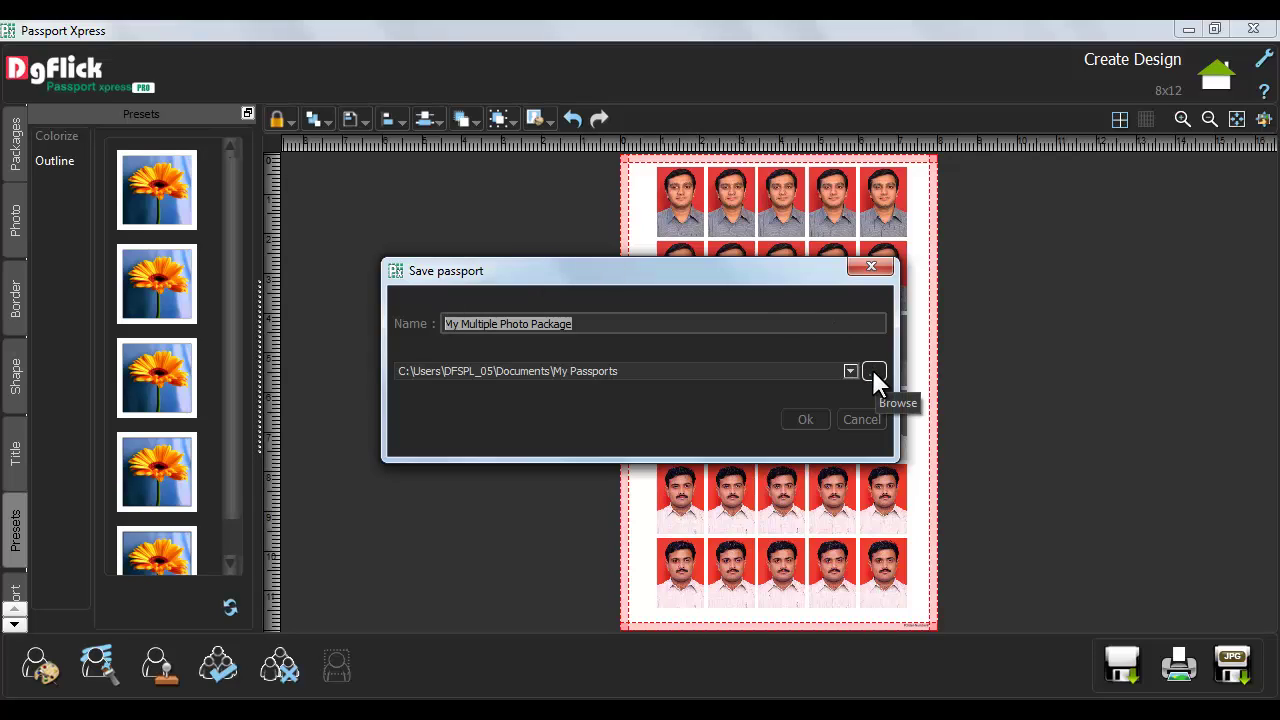
pyautogui.click(803, 419)
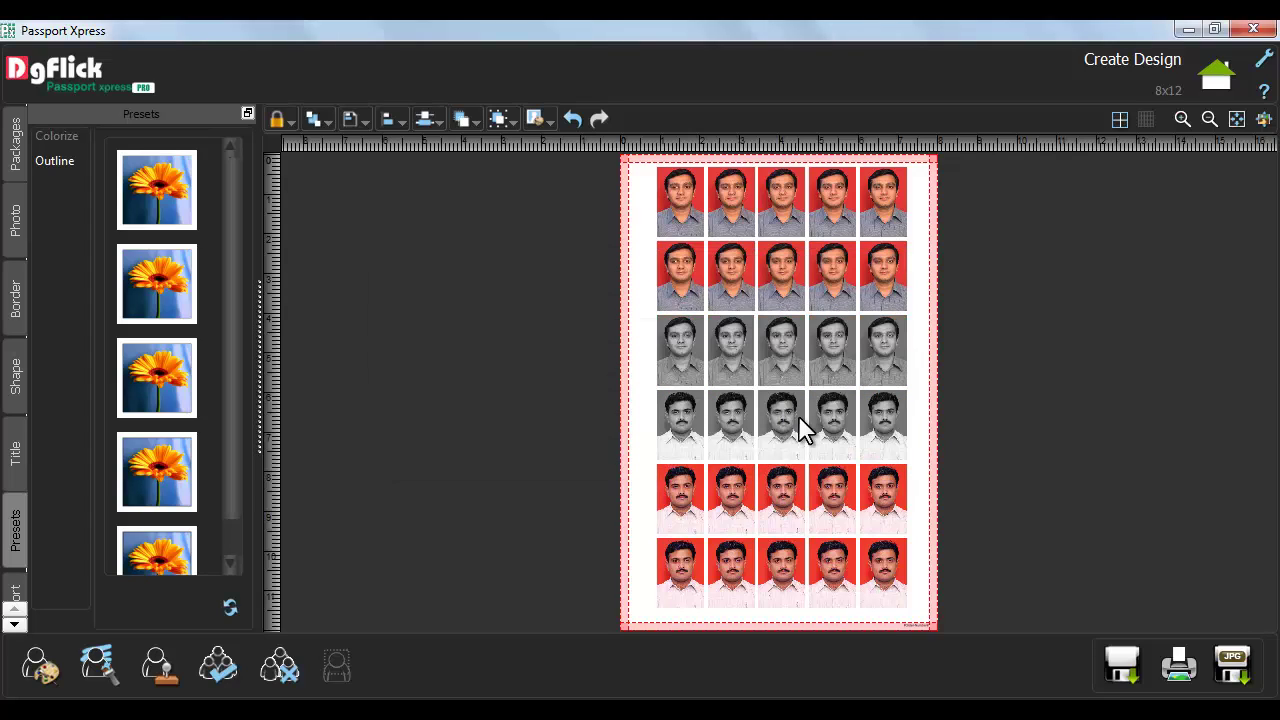
# - Export the sheet as a JPG named "My Multiple Photo Package" to the My Exported Passport folder, optimized for file size, keeping the suggested order number
pyautogui.click(1235, 668)
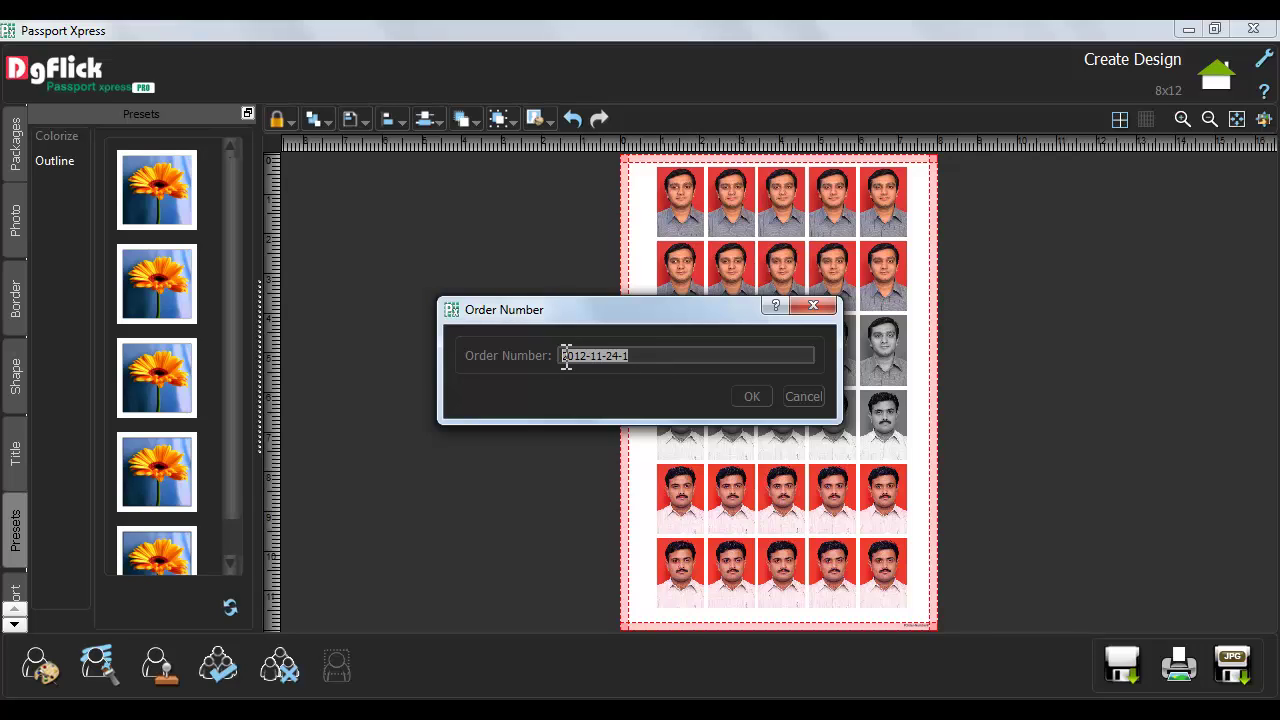
pyautogui.click(741, 394)
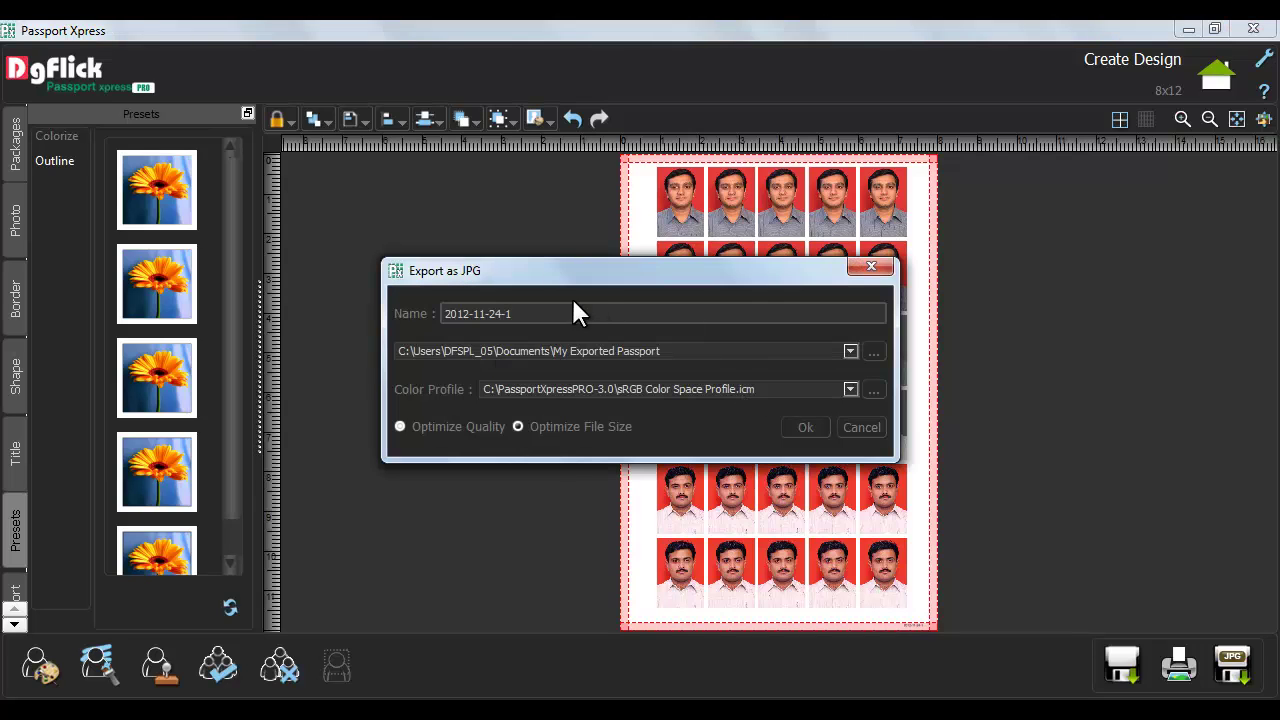
pyautogui.moveTo(514, 314); pyautogui.dragTo(409, 314)
pyautogui.write('My Multiple Photo Package')
pyautogui.moveTo(600, 316); pyautogui.dragTo(427, 295)
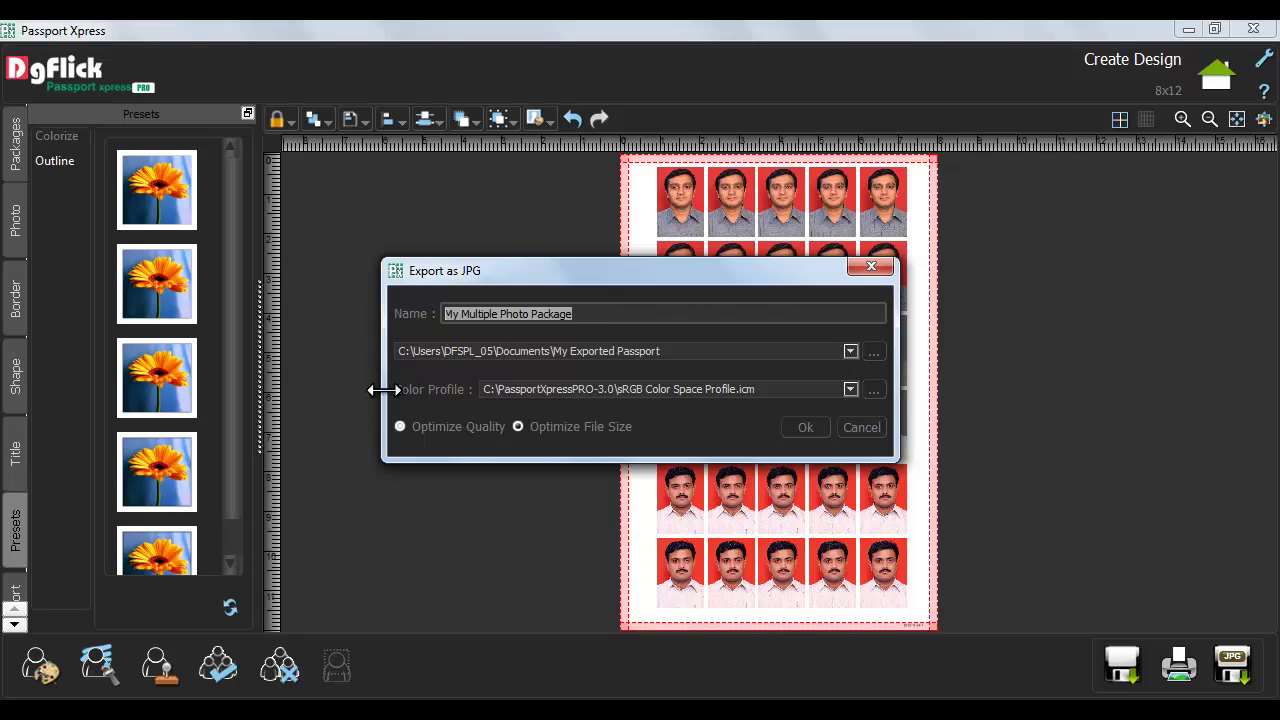
pyautogui.click(400, 427)
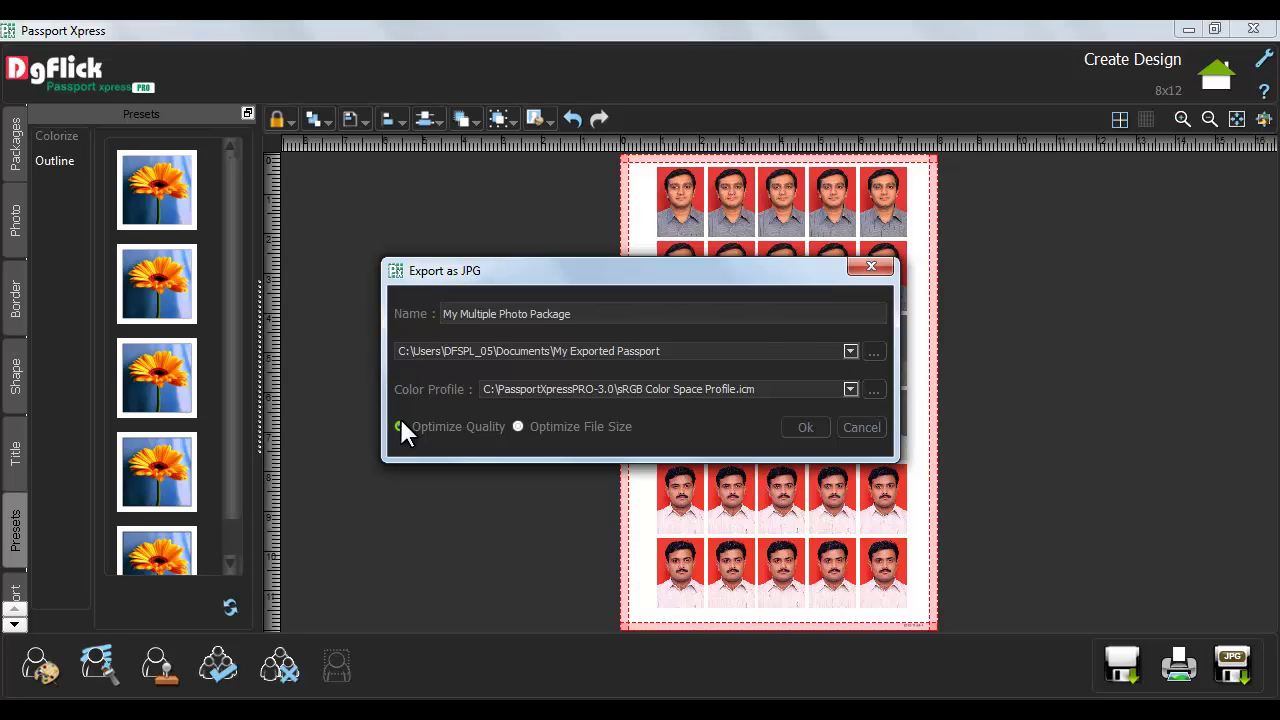
pyautogui.click(518, 427)
pyautogui.click(804, 427)
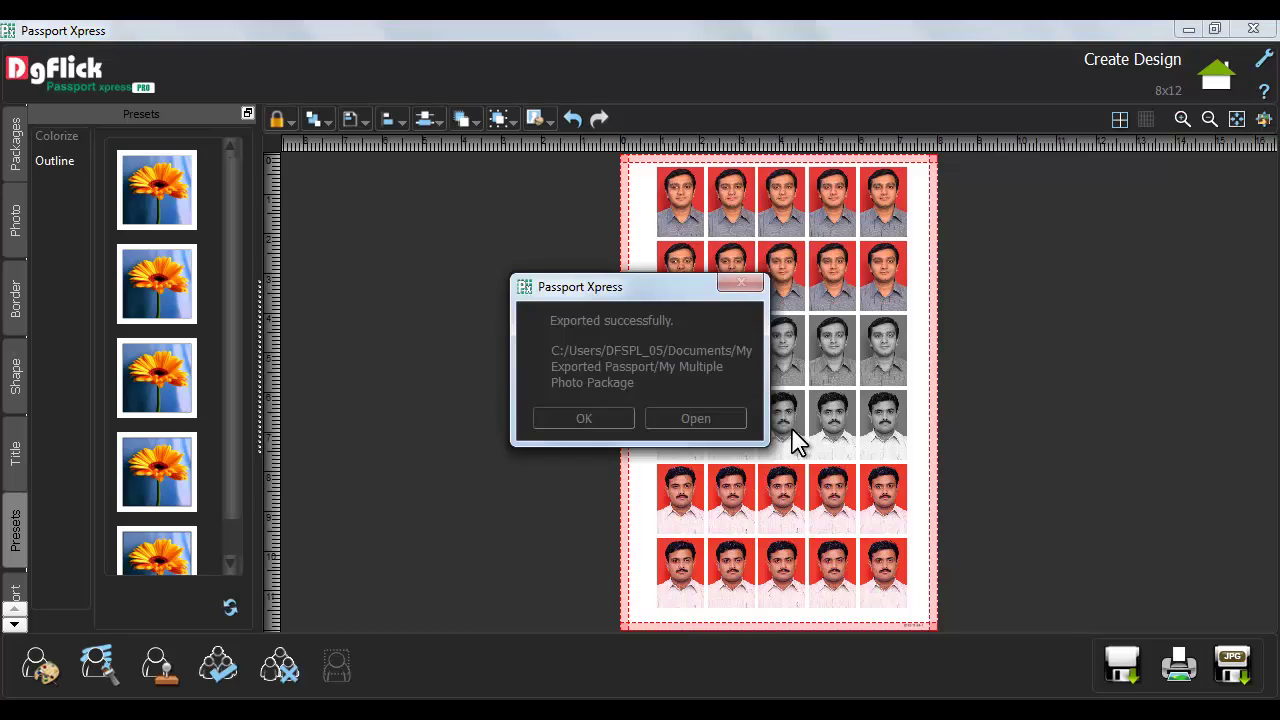
# - Open the export folder, view the exported sheet image in Windows Photo Viewer, and return to the design
pyautogui.click(697, 418)
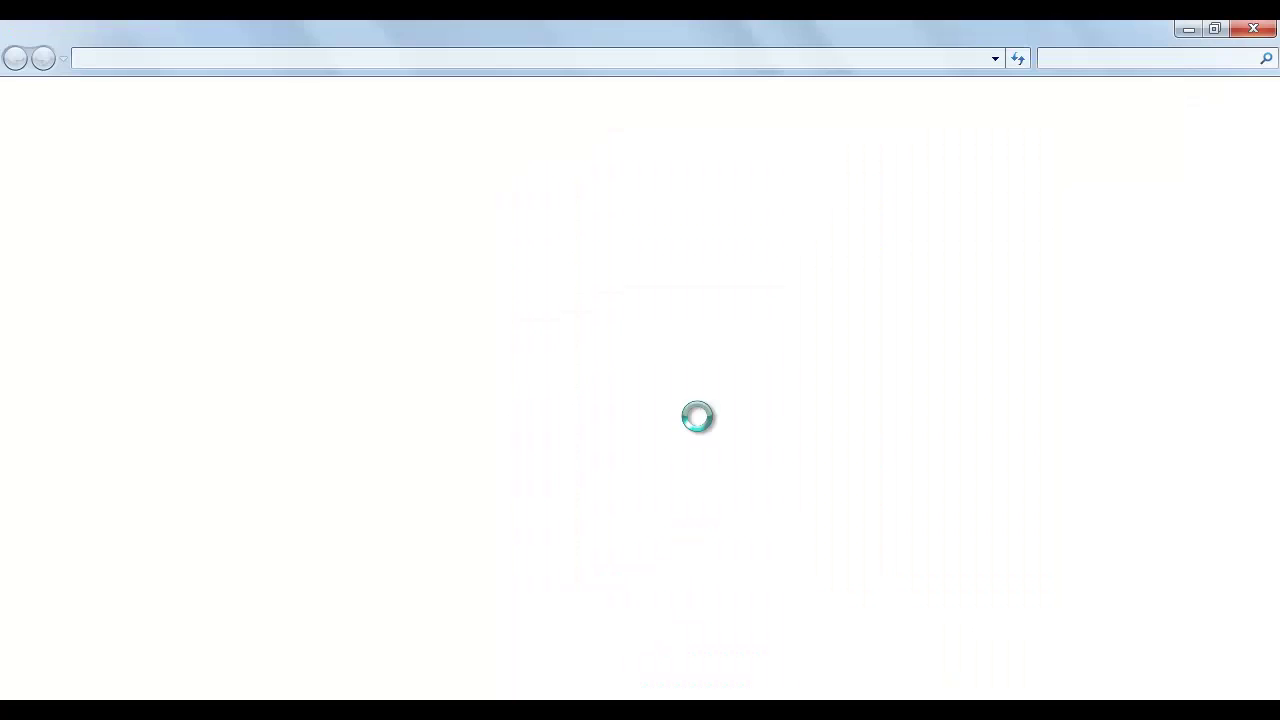
pyautogui.doubleClick(660, 185)
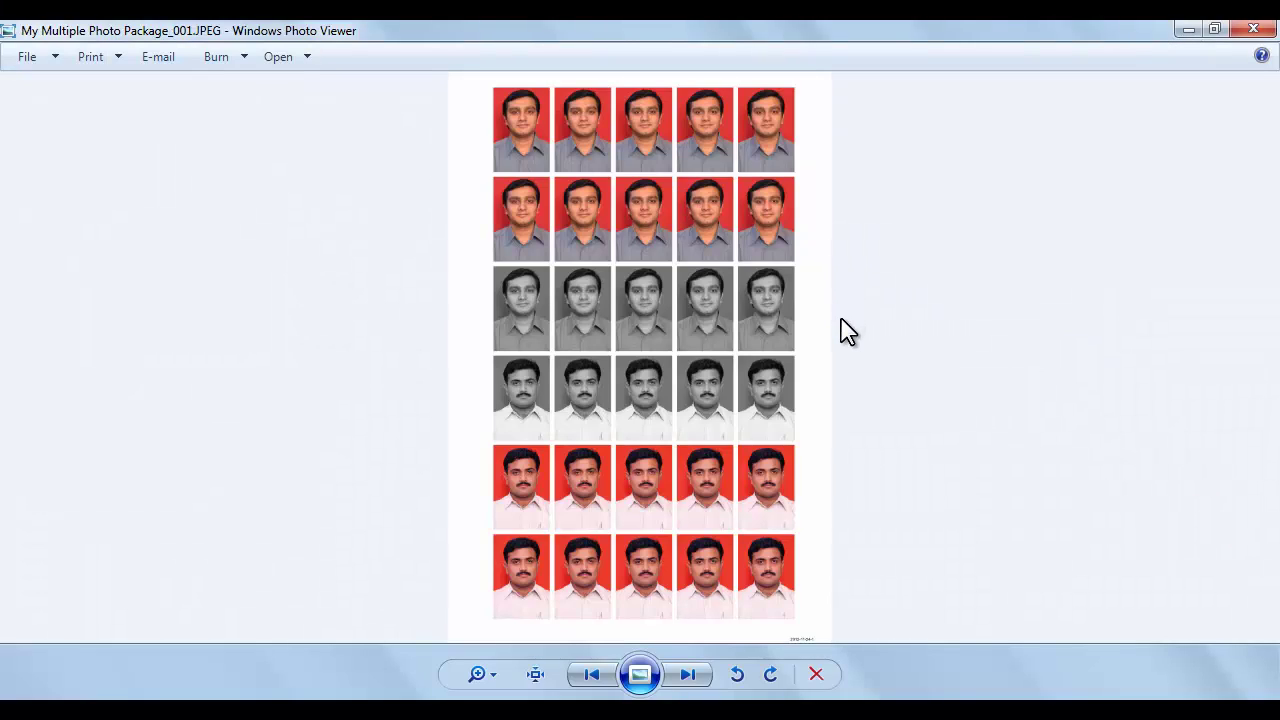
pyautogui.click(1246, 34)
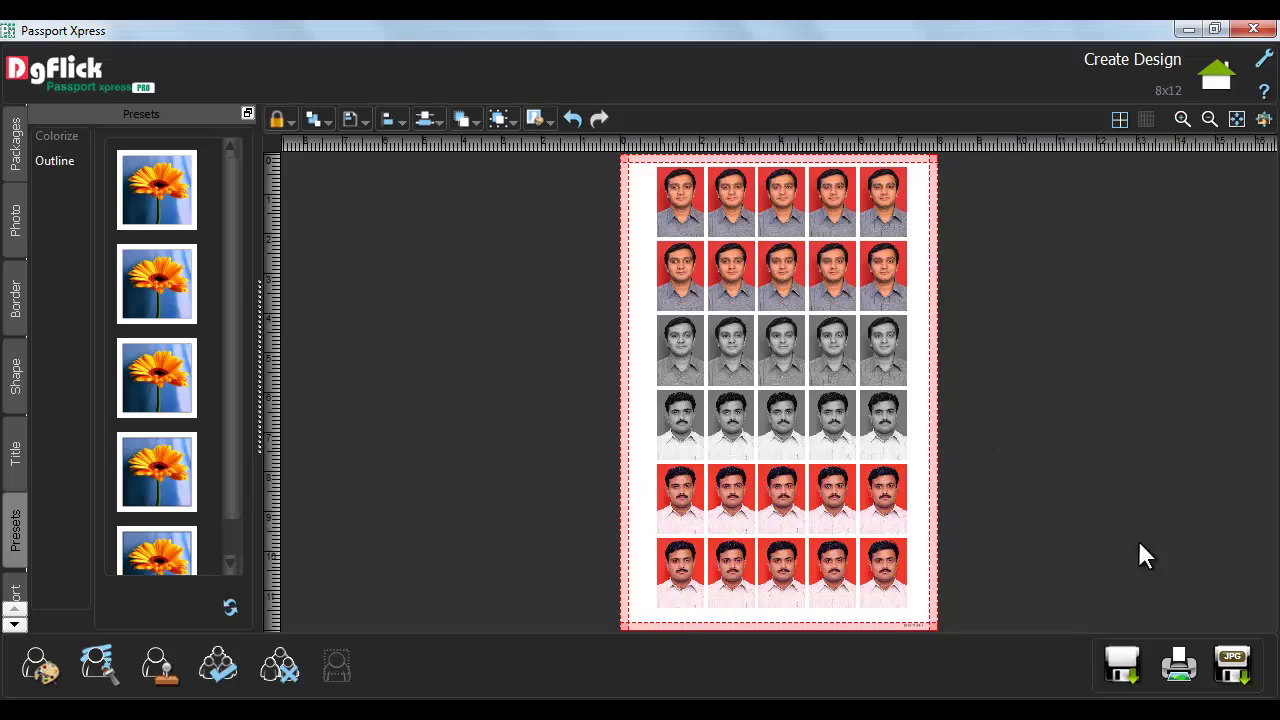
# - Print one copy of the sheet on the HP LaserJet Professional M1213nf MFP, keeping the suggested order number
pyautogui.click(1185, 673)
pyautogui.moveTo(654, 361); pyautogui.dragTo(563, 358)
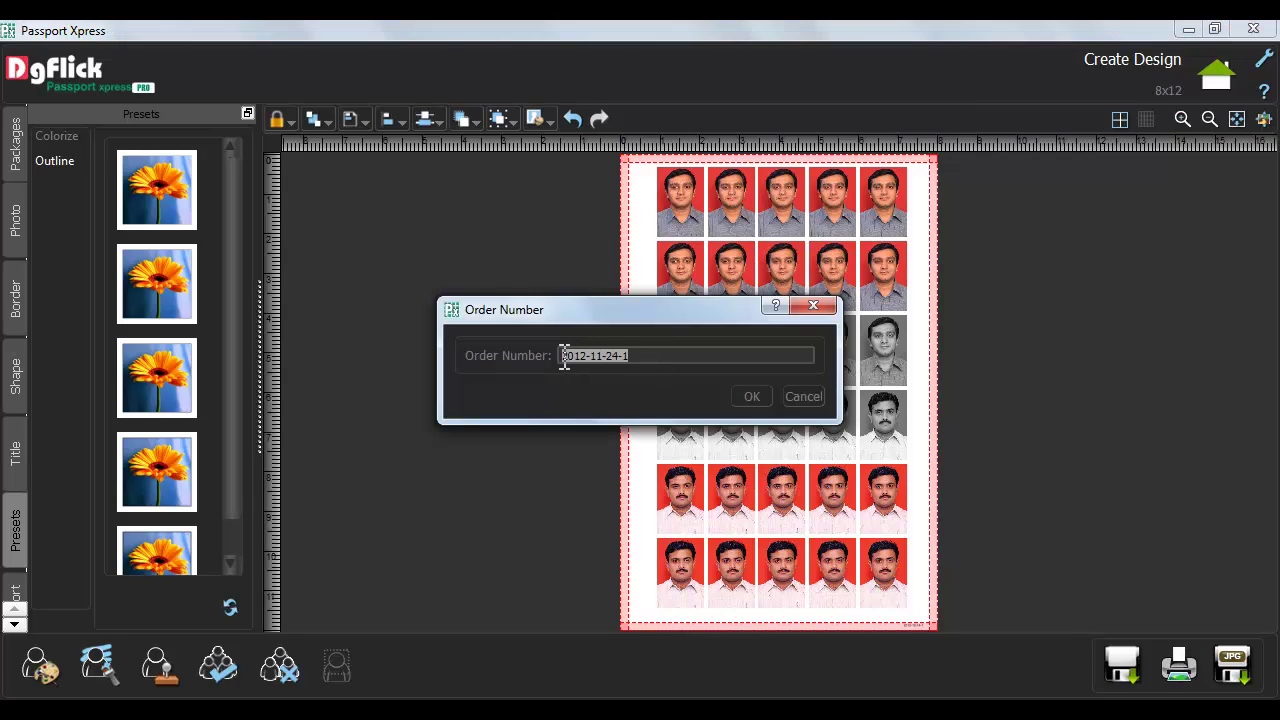
pyautogui.click(750, 397)
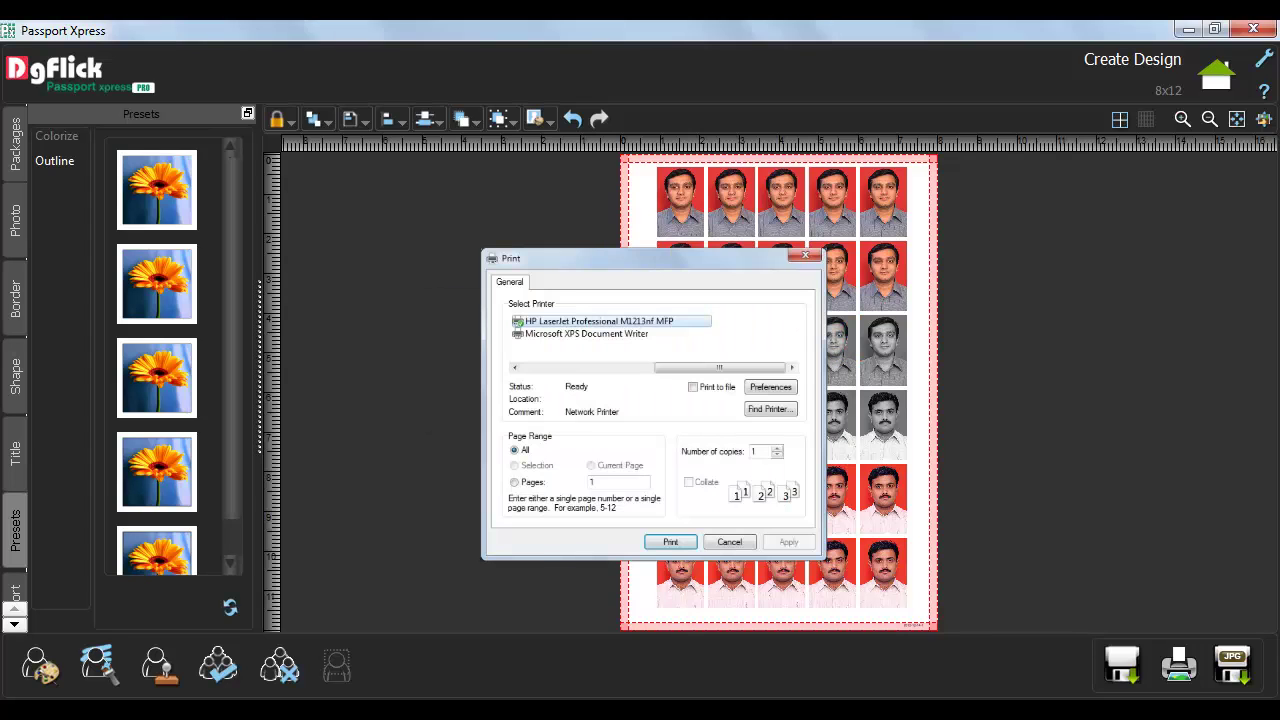
pyautogui.press('Return')
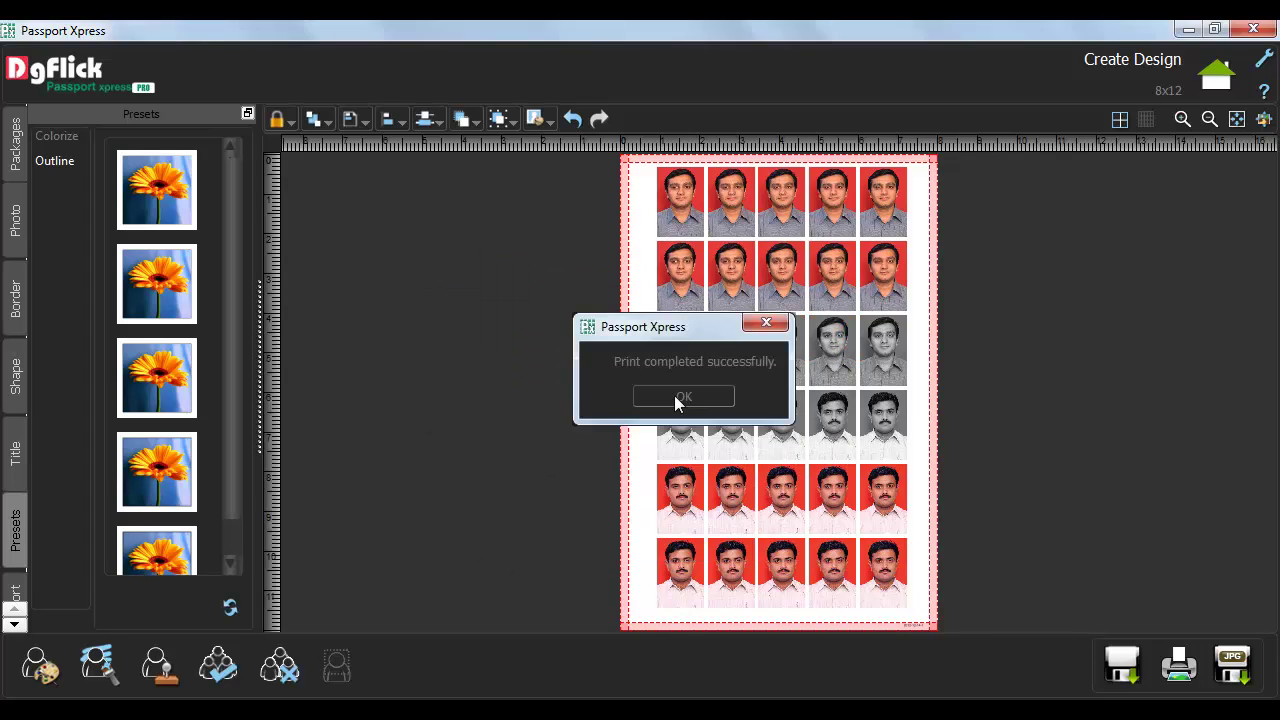
pyautogui.click(683, 397)
# - Inspect the order number printed in the lower-right margin of the page up close, and fit the whole page back in view
pyautogui.scroll(1, 1005, 445)
pyautogui.scroll(4, 1000, 435)
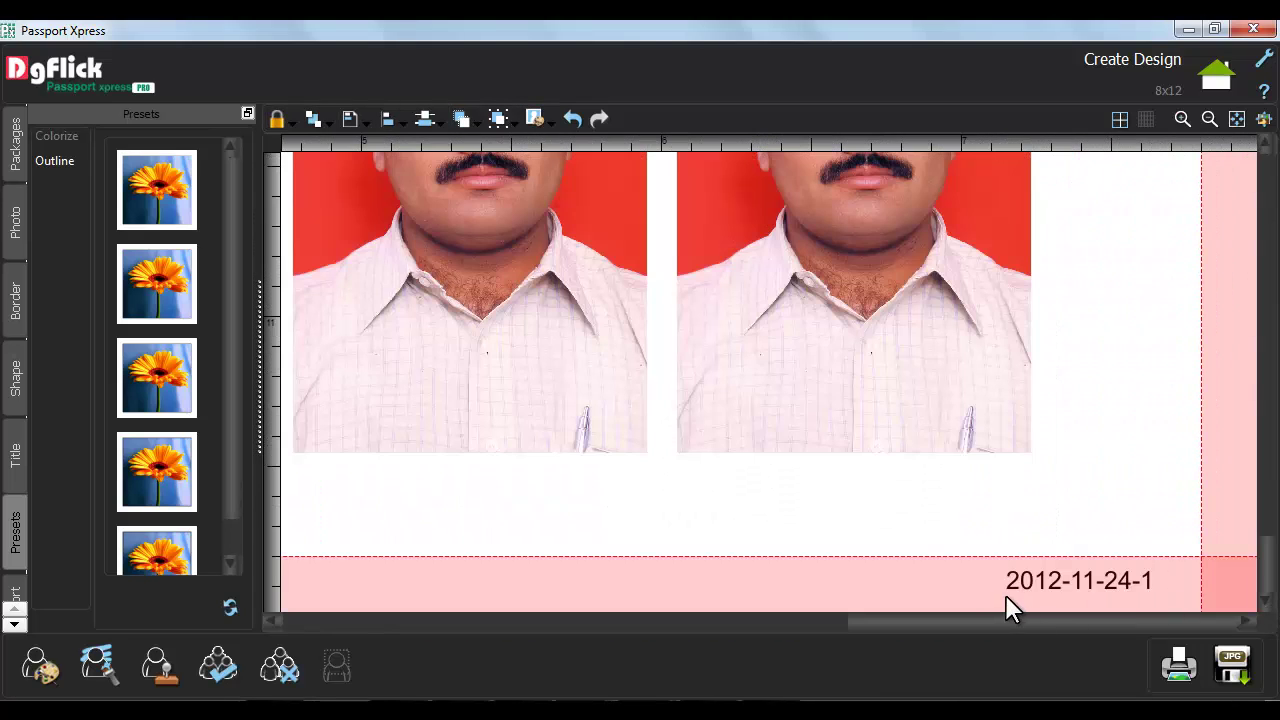
pyautogui.click(1237, 121)
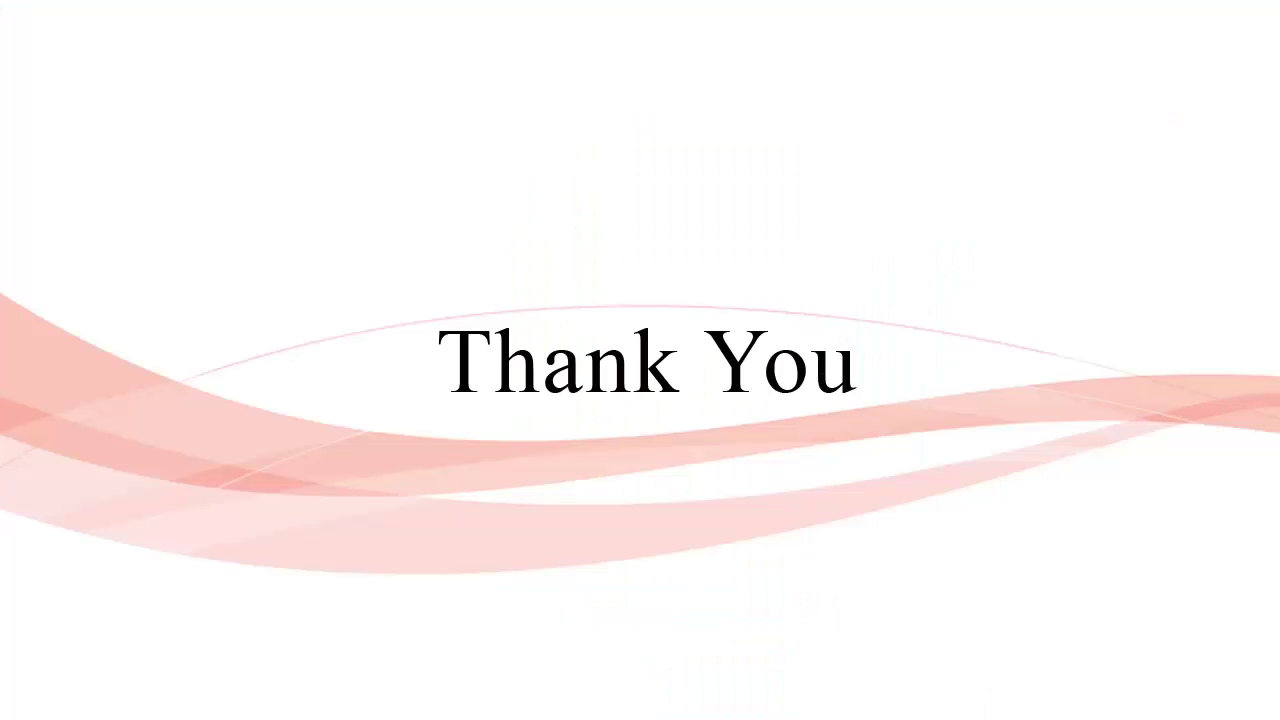